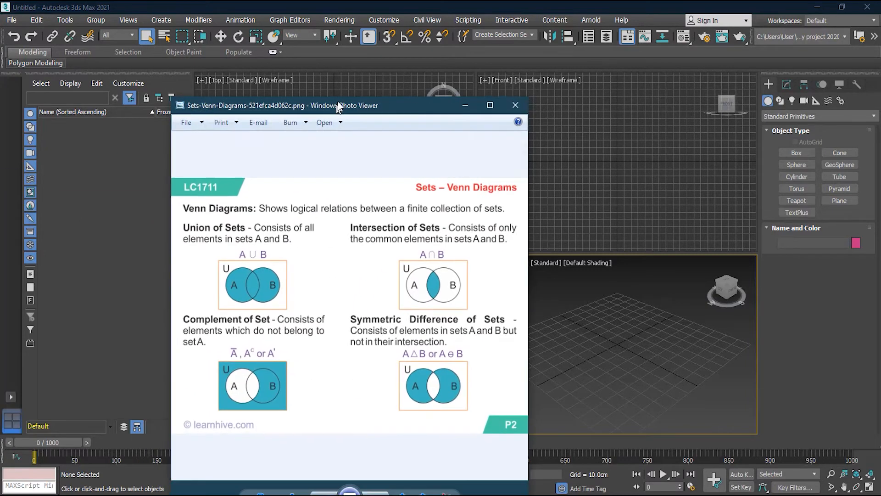
pyautogui.moveTo(334, 106); pyautogui.dragTo(392, 58)
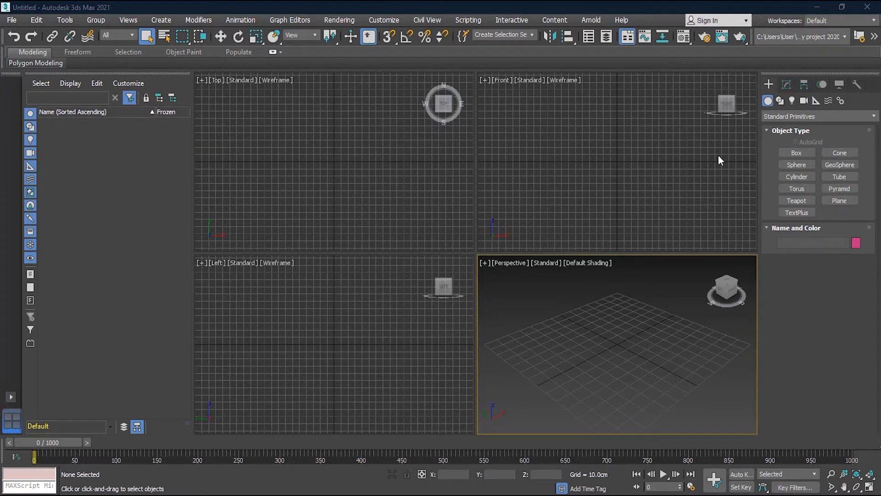
# - Create a box about 72 cm long, 90 cm wide and 76 cm high in the Top view
pyautogui.click(796, 153)
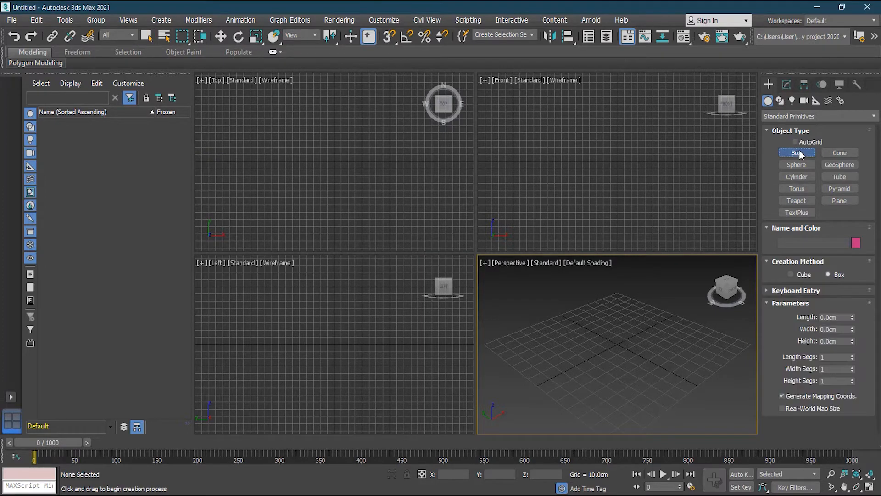
pyautogui.moveTo(243, 148); pyautogui.dragTo(305, 200)
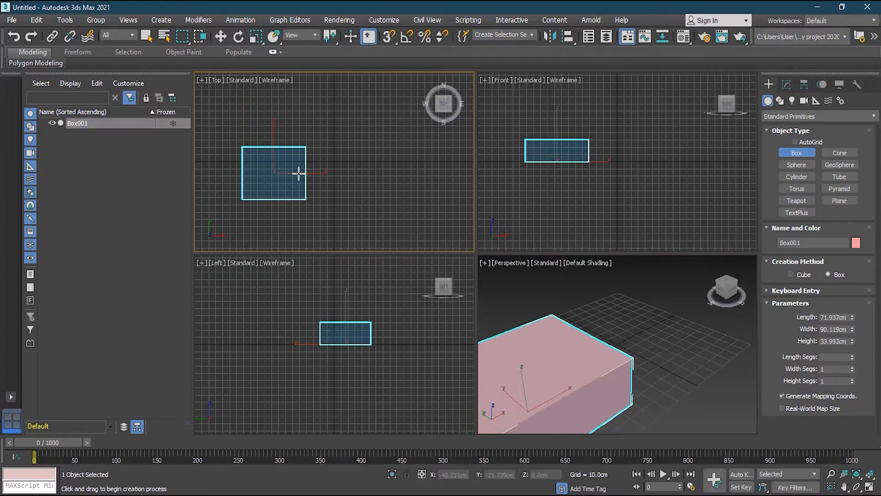
pyautogui.click(292, 142)
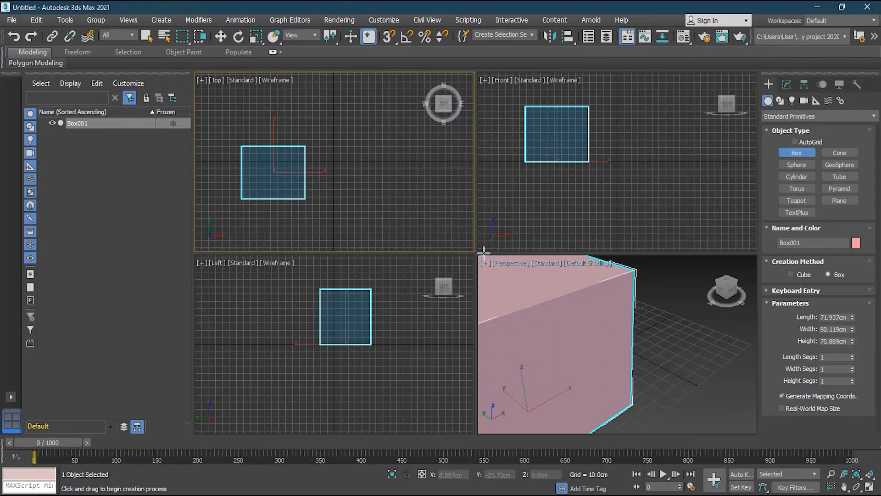
# - Create a sphere with a radius of about 55 cm beside the box in the Top view
pyautogui.scroll(-5, 661, 278)
pyautogui.click(797, 165)
pyautogui.moveTo(359, 170); pyautogui.dragTo(407, 169)
# - Move the box along X into the sphere in the Top view and shift the sphere slightly towards the box
pyautogui.click(221, 36)
pyautogui.click(290, 191)
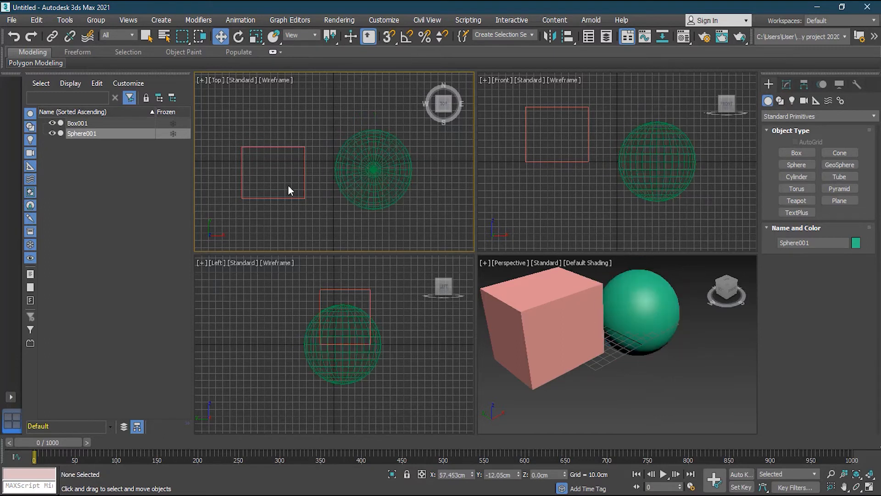
pyautogui.click(299, 172)
pyautogui.moveTo(299, 172); pyautogui.dragTo(343, 172)
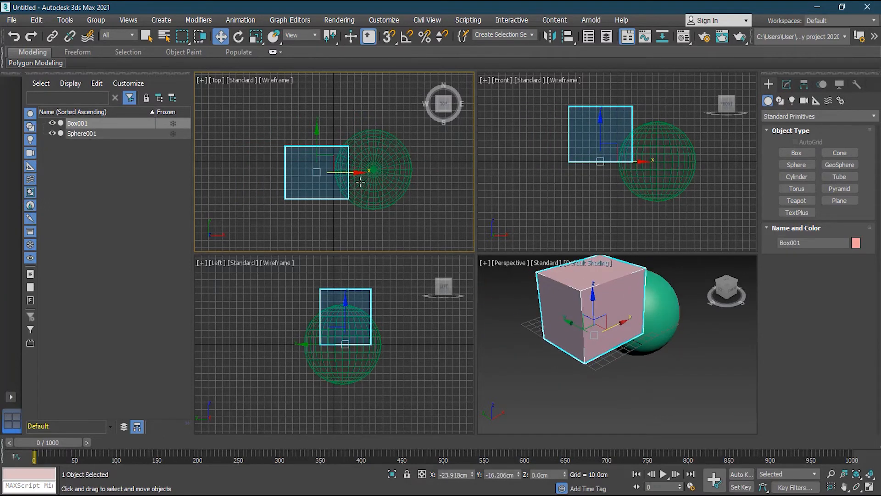
pyautogui.click(398, 178)
pyautogui.moveTo(398, 178); pyautogui.dragTo(391, 178)
# - Enable Base To Pivot on the sphere and lower it slightly in the Front view so it overlaps the box's full height
pyautogui.rightClick(642, 374)
pyautogui.click(661, 405)
pyautogui.keyDown('alt'); pyautogui.moveTo(669, 368); pyautogui.dragTo(633, 407, button='middle'); pyautogui.keyUp('alt')
pyautogui.click(633, 407)
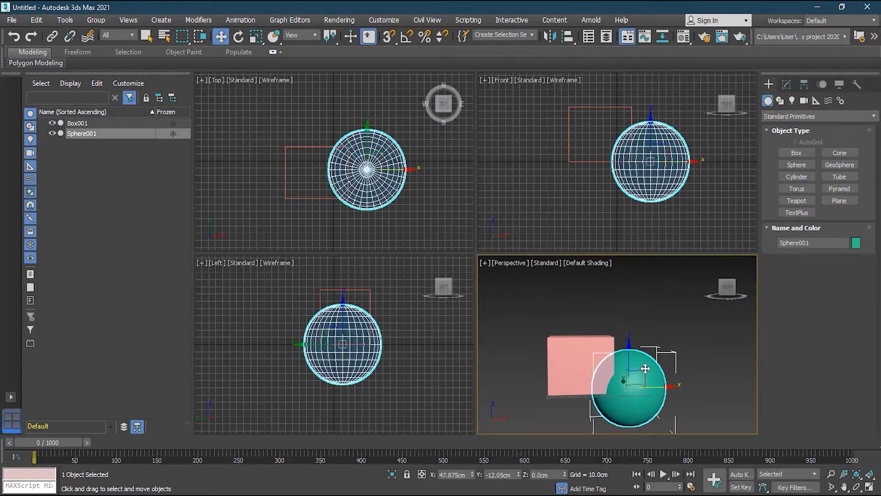
pyautogui.click(787, 85)
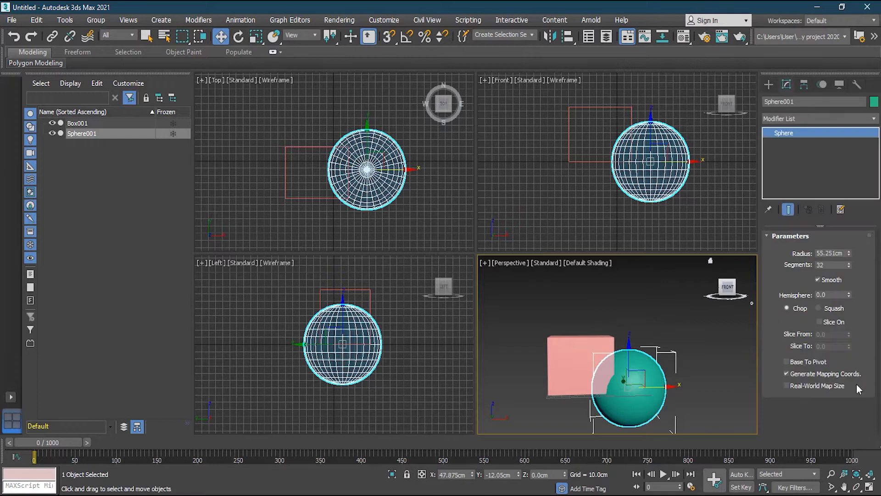
pyautogui.click(807, 362)
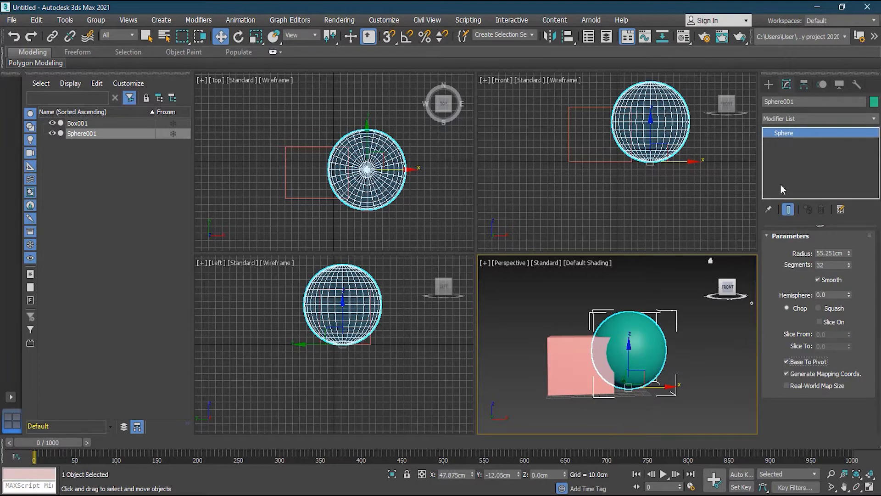
pyautogui.moveTo(646, 126); pyautogui.dragTo(652, 141)
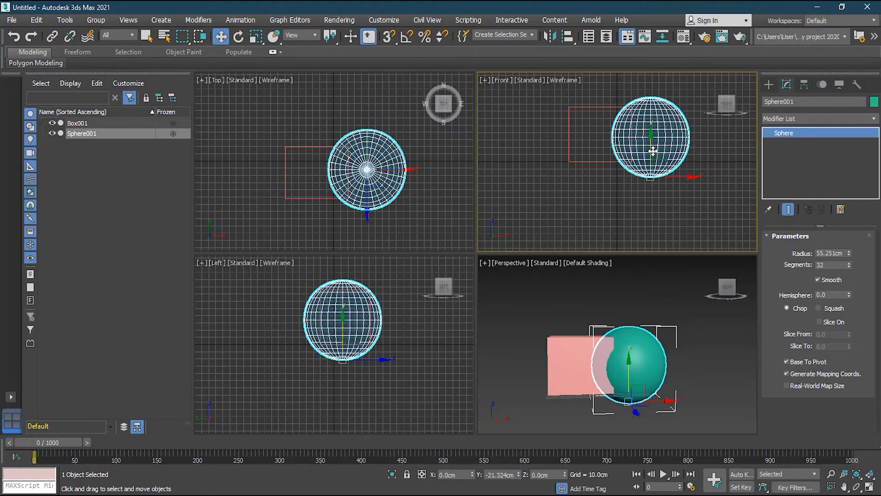
# - Examine how the box and sphere overlap in the Perspective and Front views
pyautogui.click(723, 415)
pyautogui.scroll(3, 666, 393)
pyautogui.scroll(-1, 596, 407)
pyautogui.keyDown('alt'); pyautogui.moveTo(569, 361); pyautogui.dragTo(581, 387, button='middle'); pyautogui.keyUp('alt')
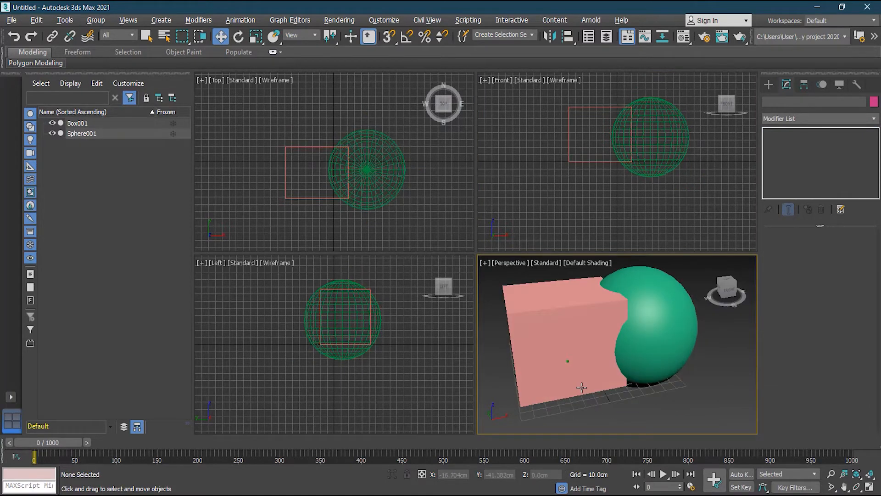
pyautogui.moveTo(597, 357); pyautogui.dragTo(604, 374, button='middle')
pyautogui.click(565, 349)
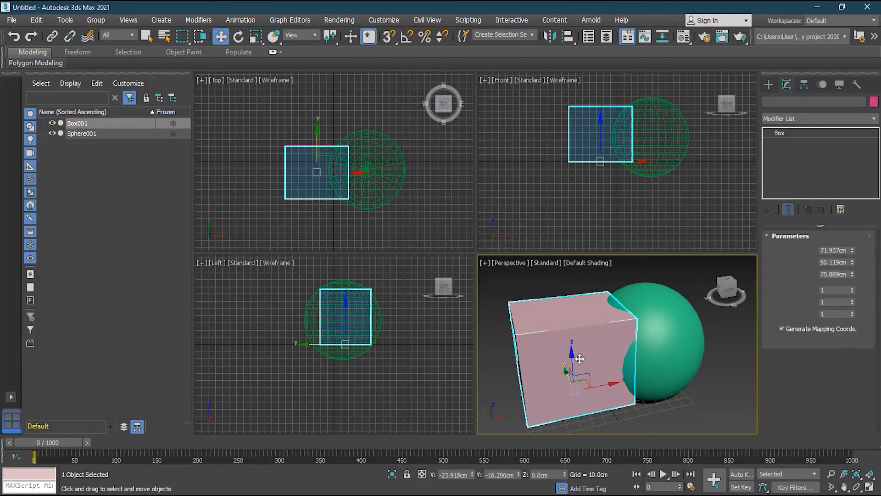
pyautogui.click(671, 355)
pyautogui.click(591, 177)
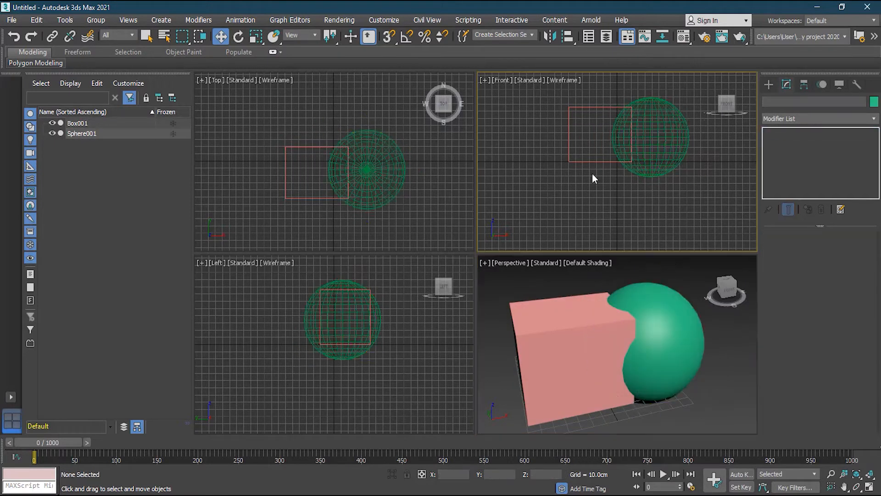
pyautogui.scroll(2, 622, 158)
pyautogui.moveTo(624, 159); pyautogui.dragTo(622, 204, button='middle')
pyautogui.moveTo(650, 171); pyautogui.dragTo(647, 161, button='middle')
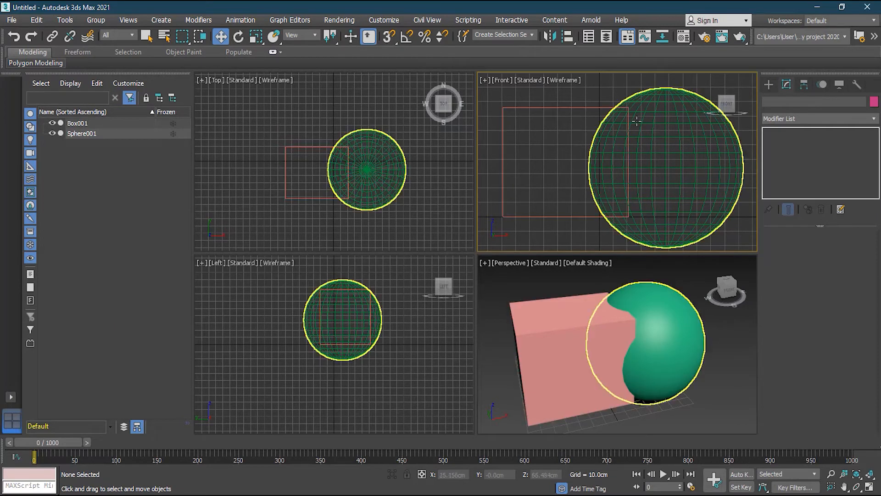
# - Turn the box into a Boolean compound object
pyautogui.click(529, 214)
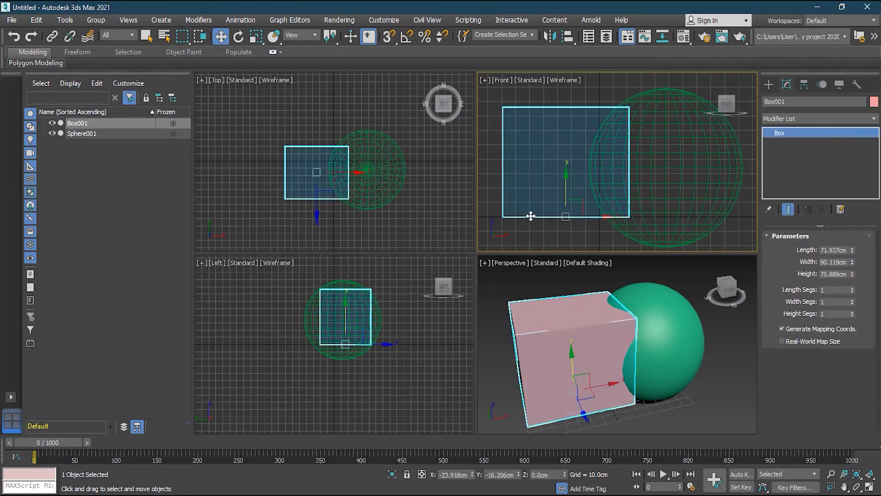
pyautogui.click(769, 86)
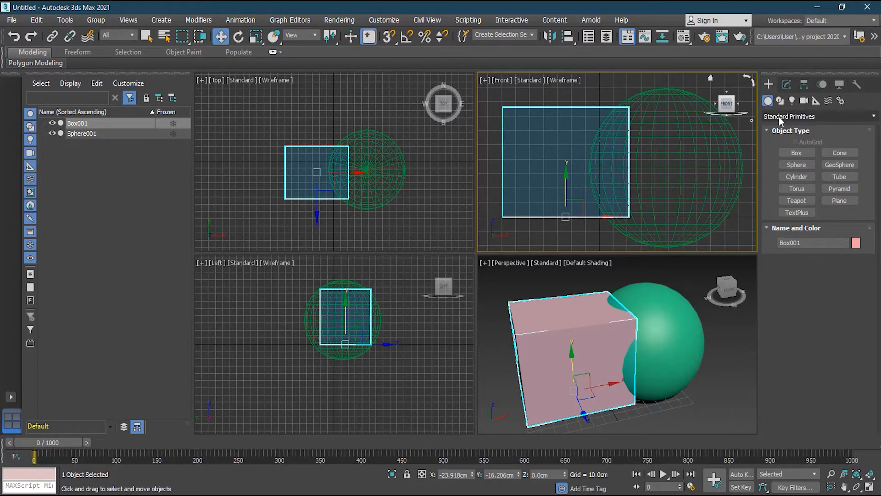
pyautogui.click(820, 118)
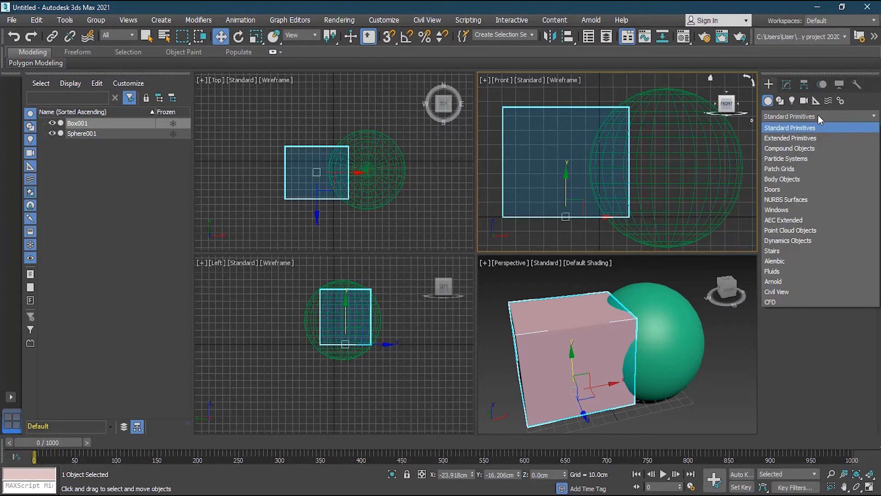
pyautogui.click(818, 148)
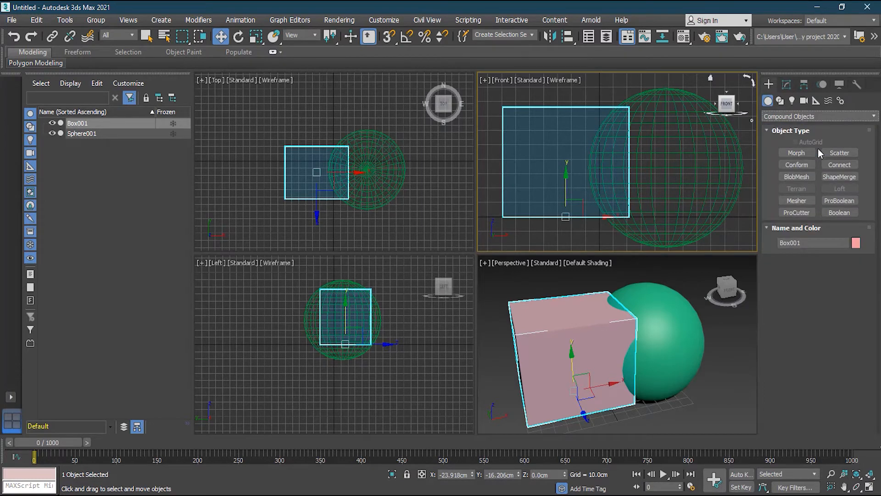
pyautogui.click(839, 213)
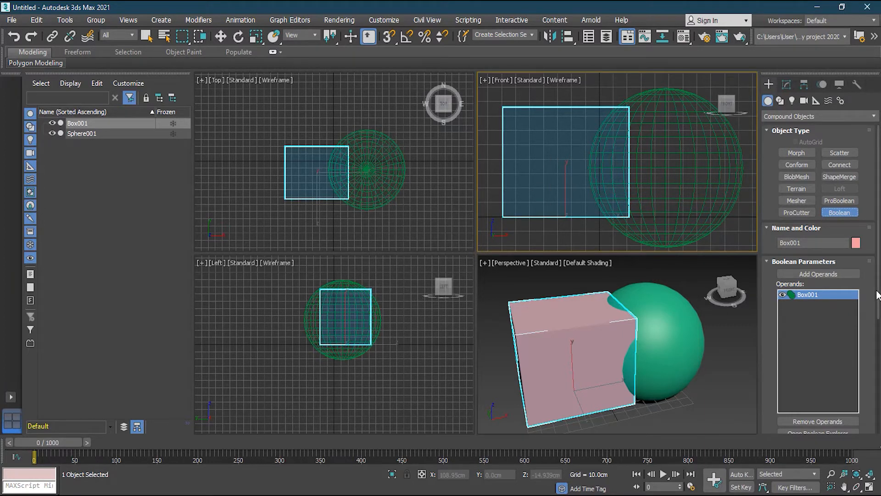
# - Set the Boolean operation to Union and add the sphere as the second operand
pyautogui.moveTo(878, 295); pyautogui.dragTo(880, 376)
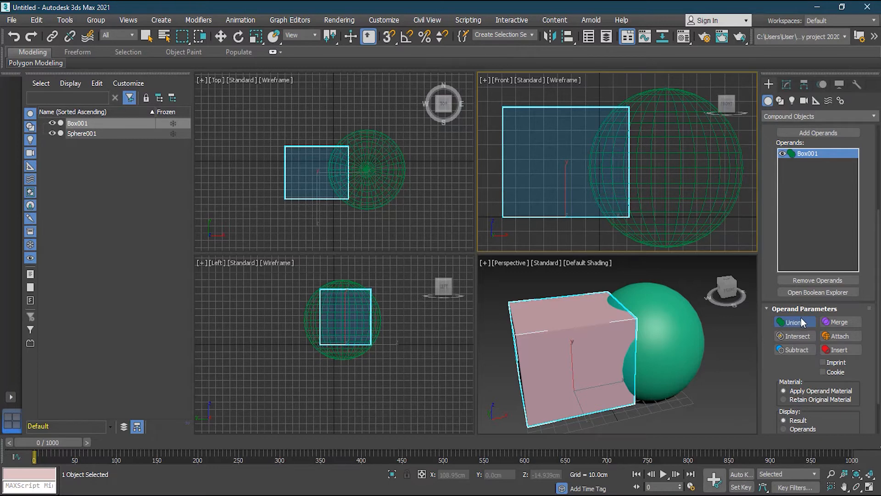
pyautogui.click(791, 323)
pyautogui.scroll(-3, 879, 325)
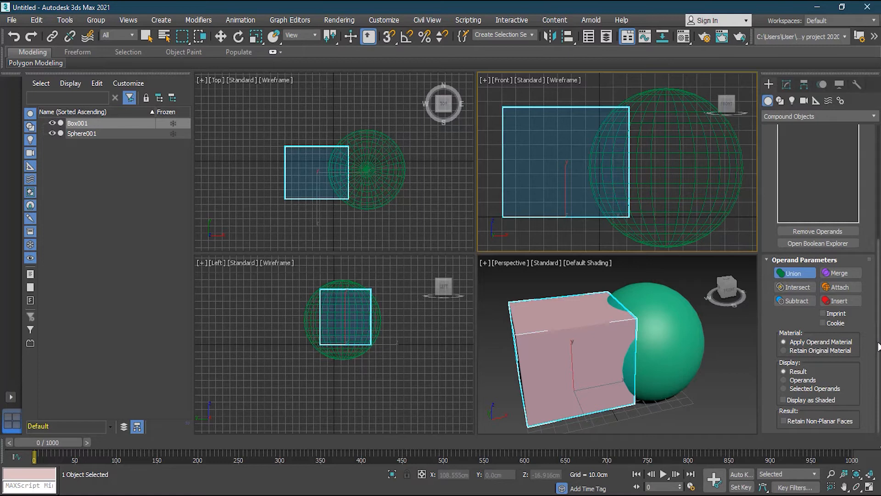
pyautogui.moveTo(880, 347); pyautogui.dragTo(878, 269)
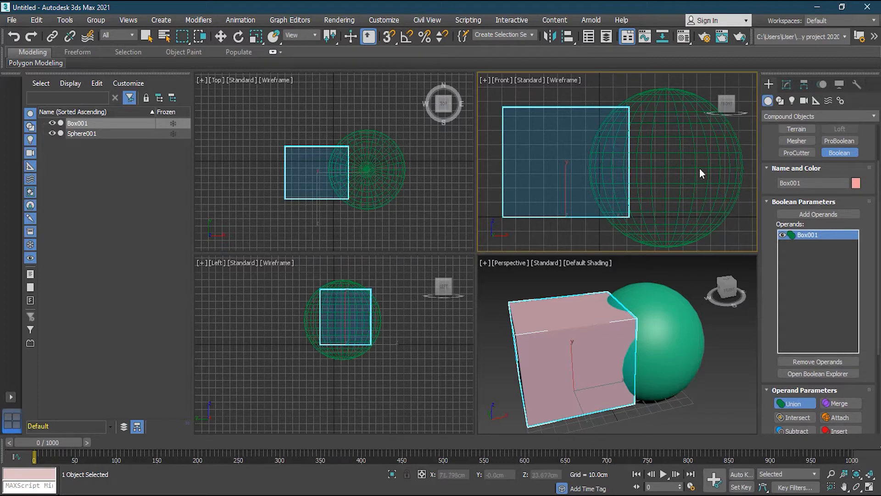
pyautogui.click(830, 214)
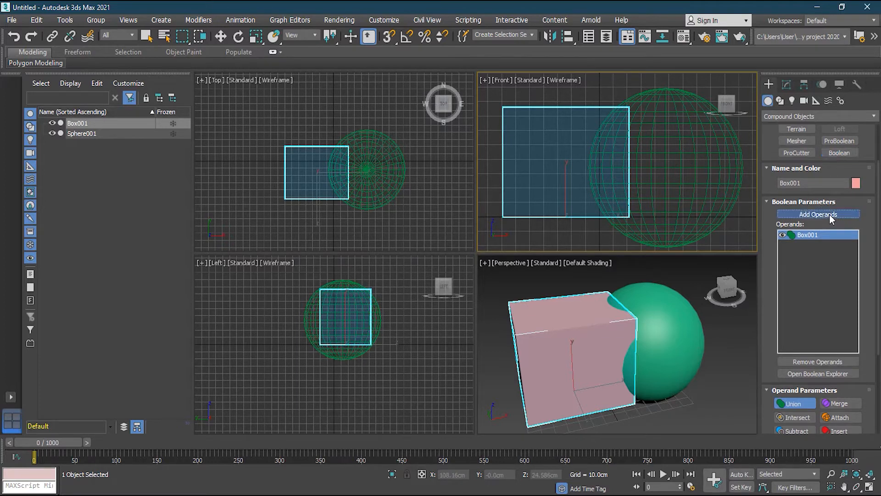
pyautogui.click(705, 194)
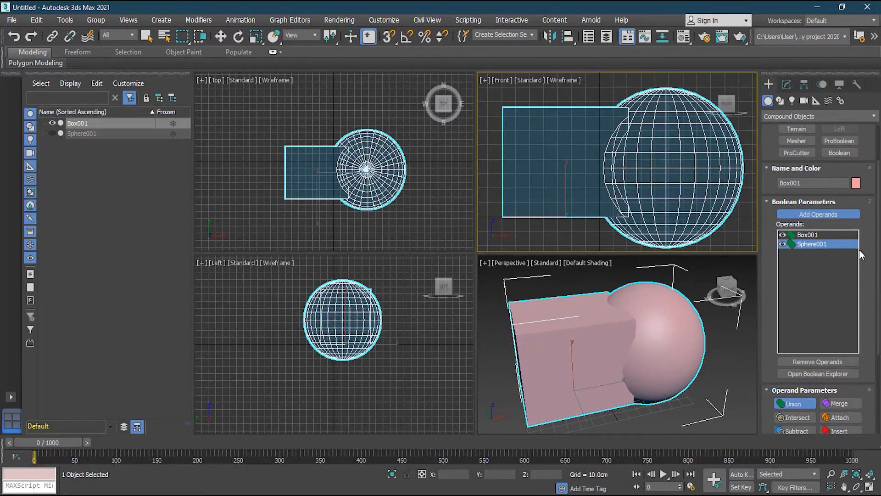
# - Increase the sphere operand's radius to about 58 cm within the Boolean object
pyautogui.click(221, 37)
pyautogui.click(670, 275)
pyautogui.click(642, 359)
pyautogui.moveTo(614, 361)
pyautogui.keyDown('alt'); pyautogui.mouseDown(button='middle')
pyautogui.moveTo(580, 261)
pyautogui.moveTo(680, 331)
pyautogui.moveTo(656, 419)
pyautogui.moveTo(563, 370)
pyautogui.moveTo(562, 332)
pyautogui.moveTo(536, 382)
pyautogui.moveTo(617, 367)
pyautogui.mouseUp(button='middle'); pyautogui.keyUp('alt')
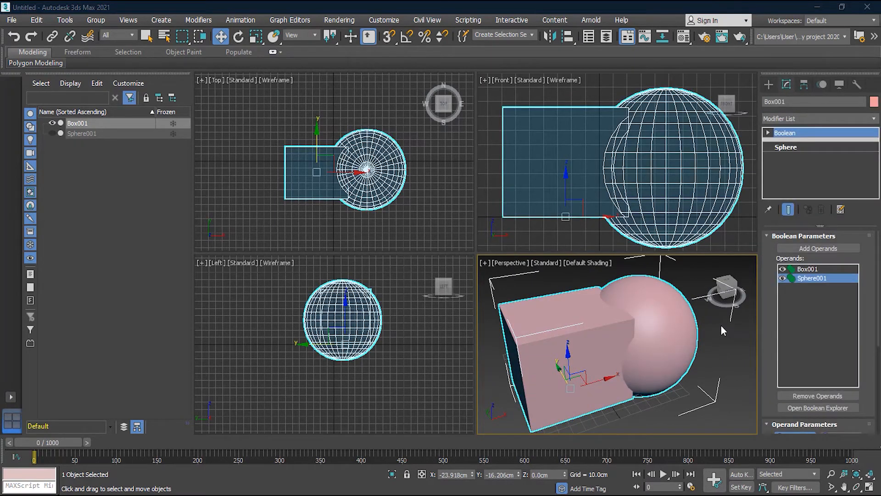
pyautogui.click(797, 147)
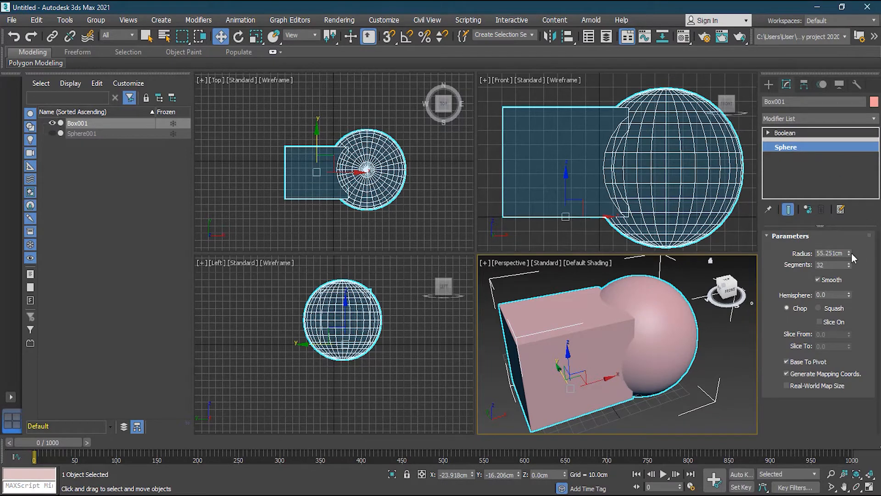
pyautogui.moveTo(850, 252); pyautogui.dragTo(834, 240)
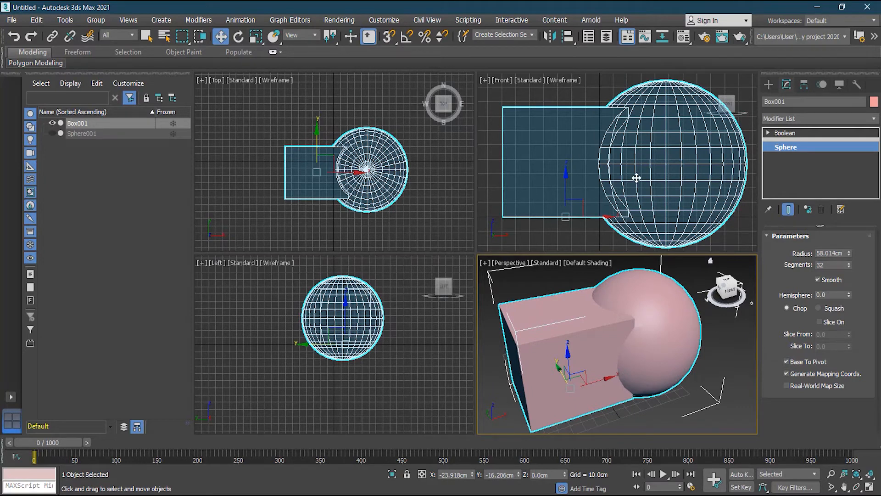
# - Widen the box operand to about 124 cm within the Boolean object and deselect the result
pyautogui.click(786, 133)
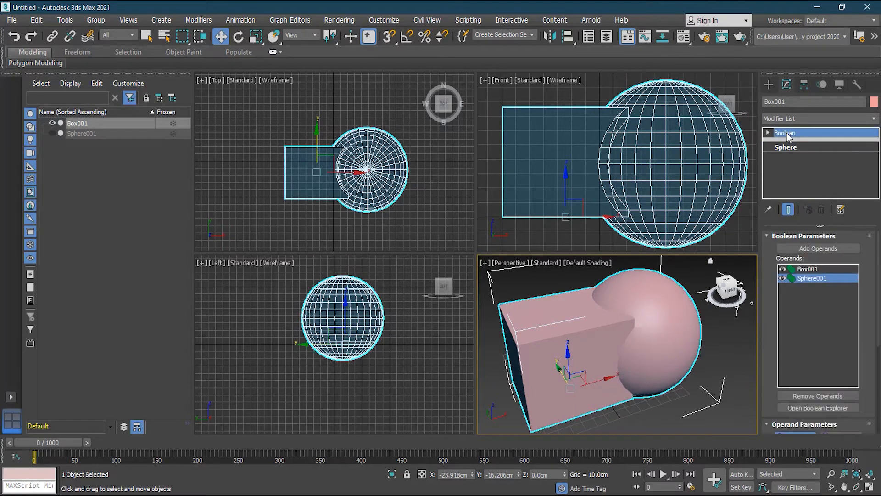
pyautogui.click(815, 271)
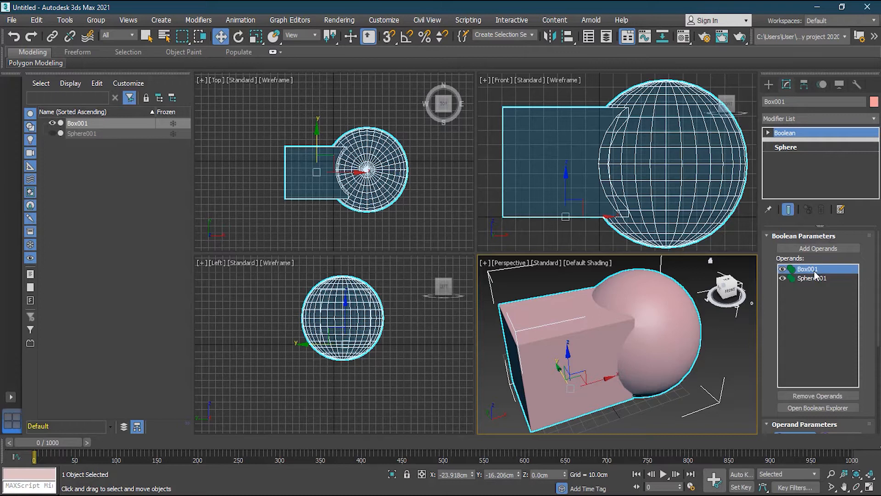
pyautogui.click(783, 142)
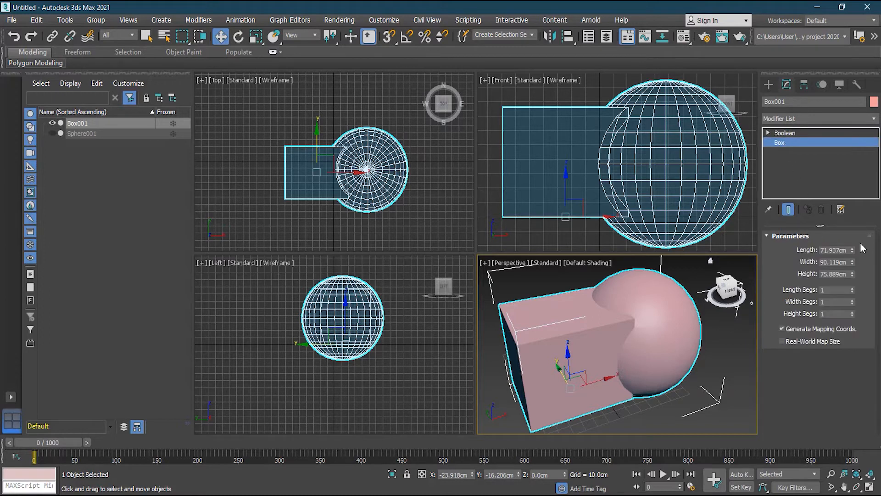
pyautogui.moveTo(853, 260); pyautogui.dragTo(852, 239)
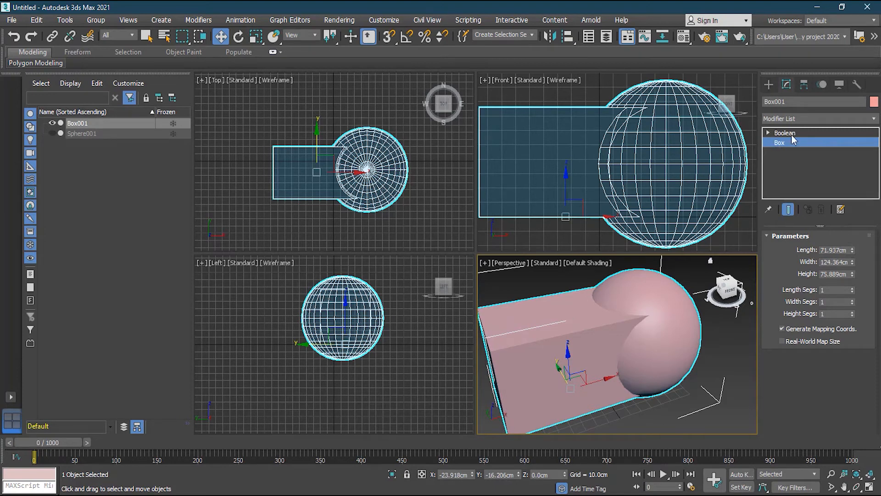
pyautogui.click(786, 133)
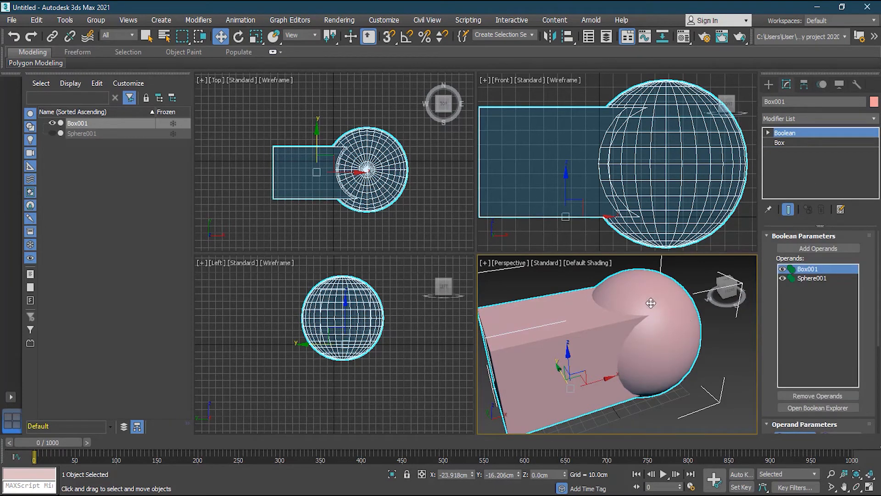
pyautogui.click(720, 393)
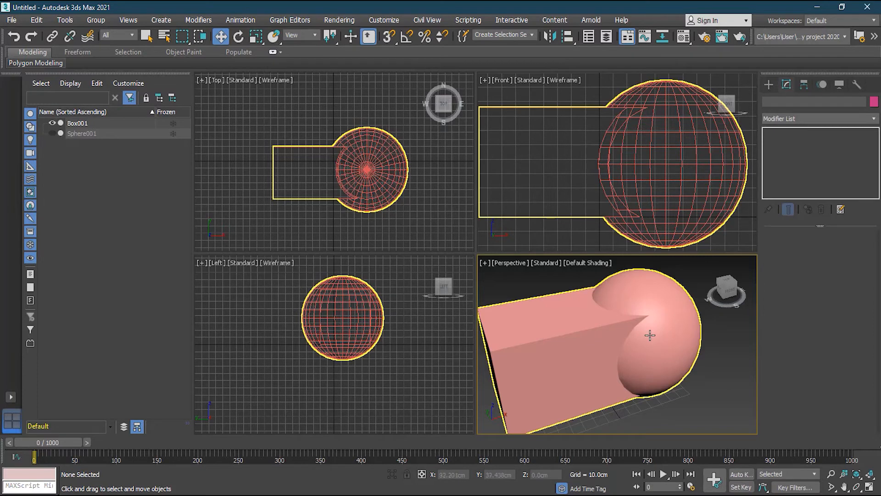
# - Convert the united box-and-sphere Boolean object to an Editable Poly
pyautogui.rightClick(623, 307)
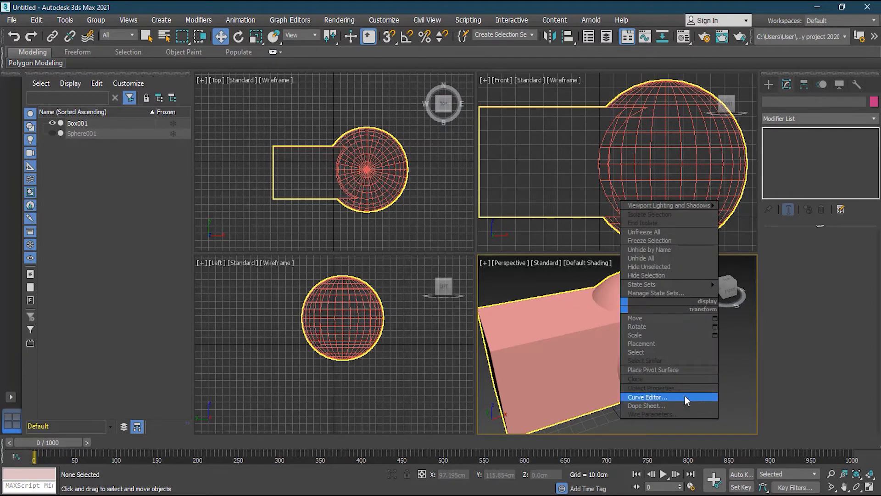
pyautogui.click(734, 365)
pyautogui.click(610, 365)
pyautogui.rightClick(611, 365)
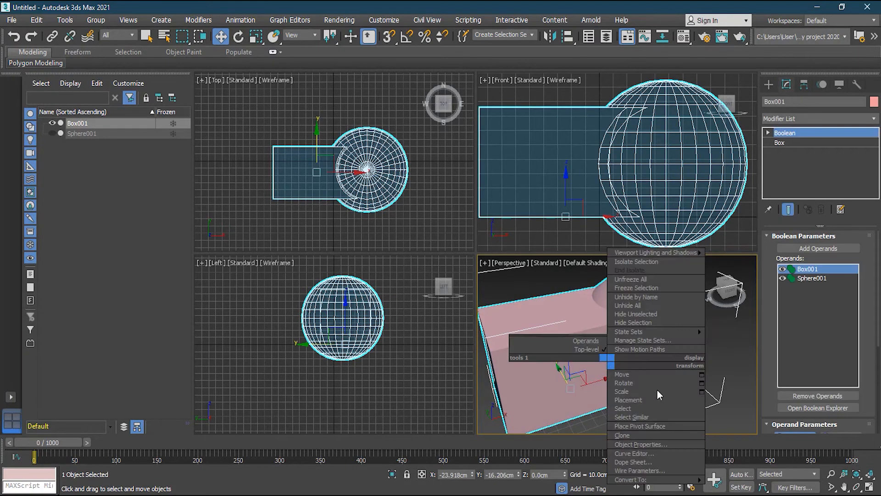
pyautogui.moveTo(675, 479)
pyautogui.click(754, 464)
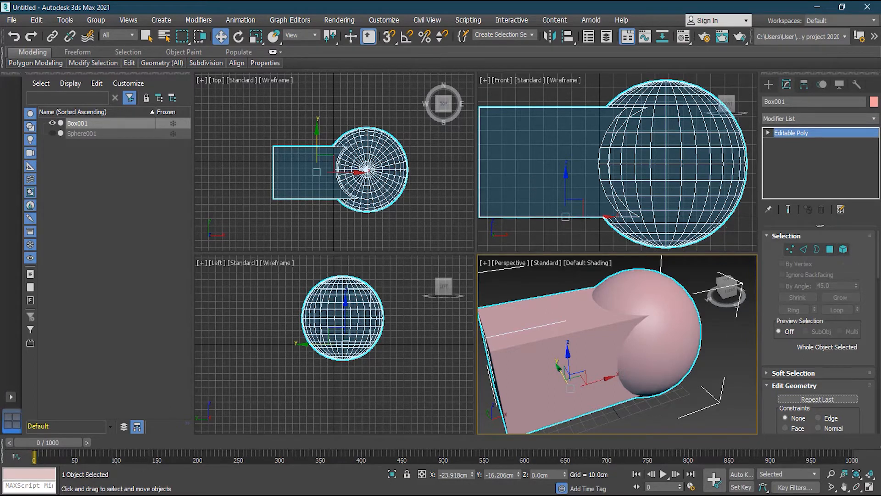
# - Select the merged mesh at Element level to check that it is one piece, and leave Element level
pyautogui.click(844, 249)
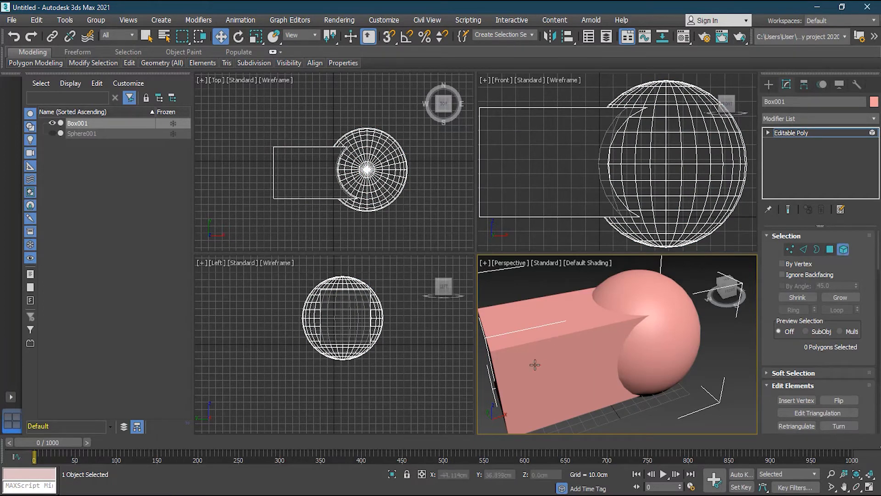
pyautogui.click(581, 335)
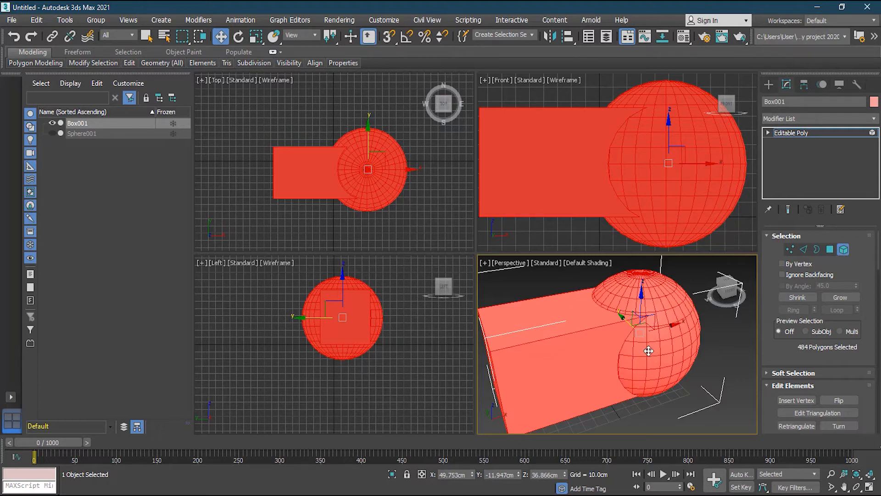
pyautogui.click(844, 251)
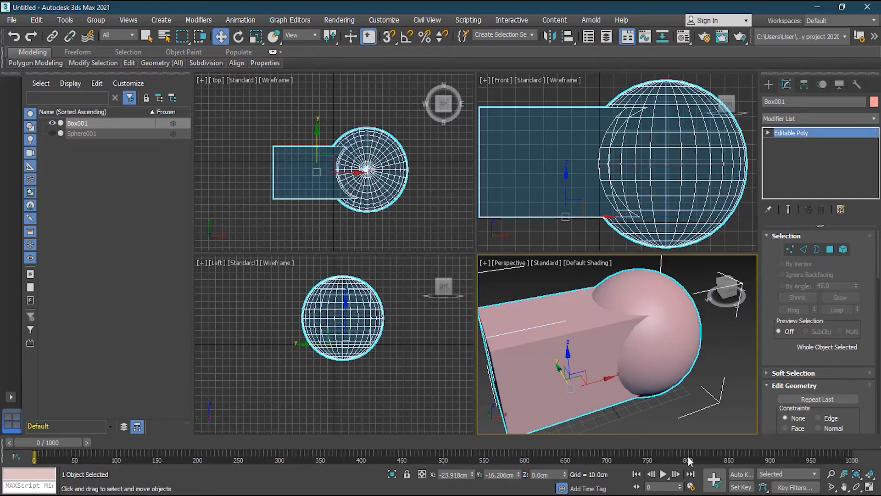
# - Delete the converted box-and-sphere object
pyautogui.click(677, 426)
pyautogui.click(582, 363)
pyautogui.press('Delete')
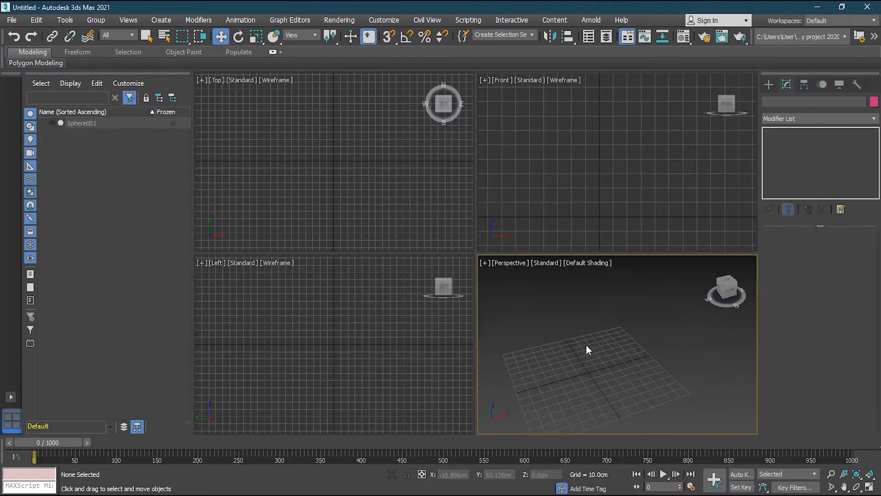
# - Create a standard primitive sphere in the Top view
pyautogui.click(769, 85)
pyautogui.click(786, 116)
pyautogui.click(787, 122)
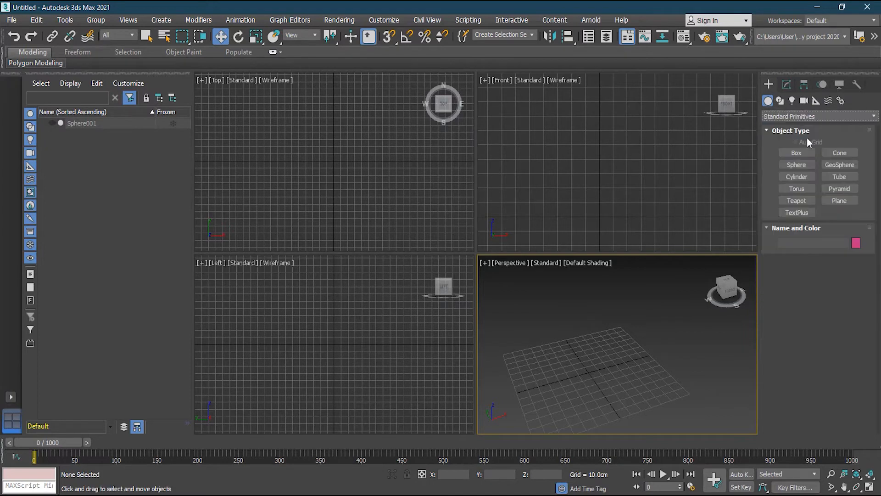
pyautogui.click(806, 164)
pyautogui.moveTo(285, 143); pyautogui.dragTo(310, 178)
# - Clone the sphere as one independent copy moved about 78 cm along X, overlapping the original
pyautogui.click(220, 36)
pyautogui.moveTo(317, 143)
pyautogui.mouseDown()
pyautogui.moveTo(389, 145)
pyautogui.moveTo(367, 147)
pyautogui.mouseUp()
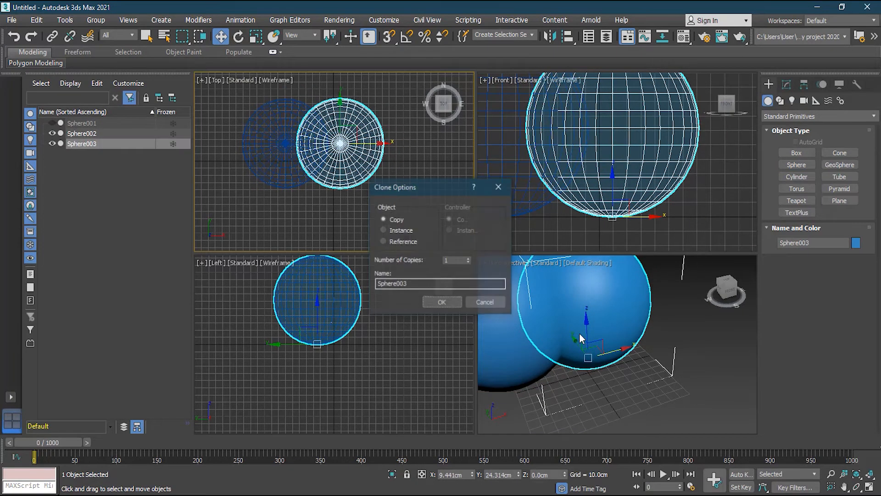
pyautogui.click(442, 303)
pyautogui.scroll(-3, 634, 355)
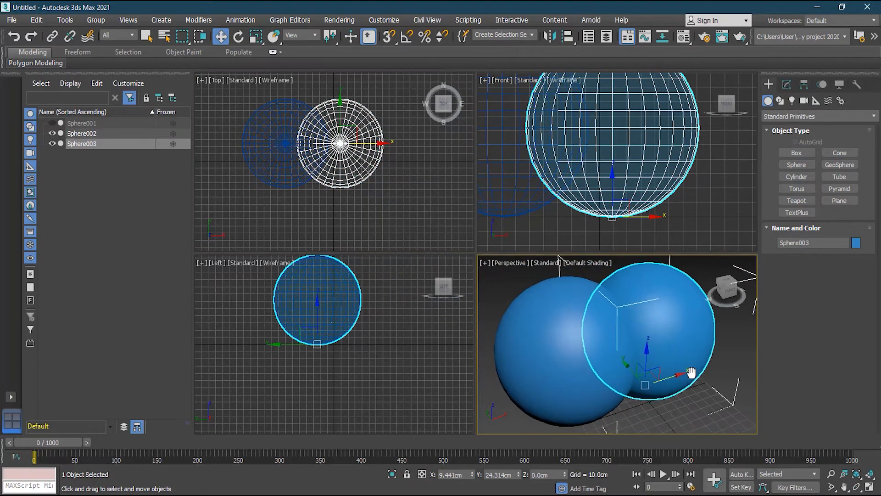
# - Turn the original sphere into a Boolean compound object
pyautogui.click(559, 221)
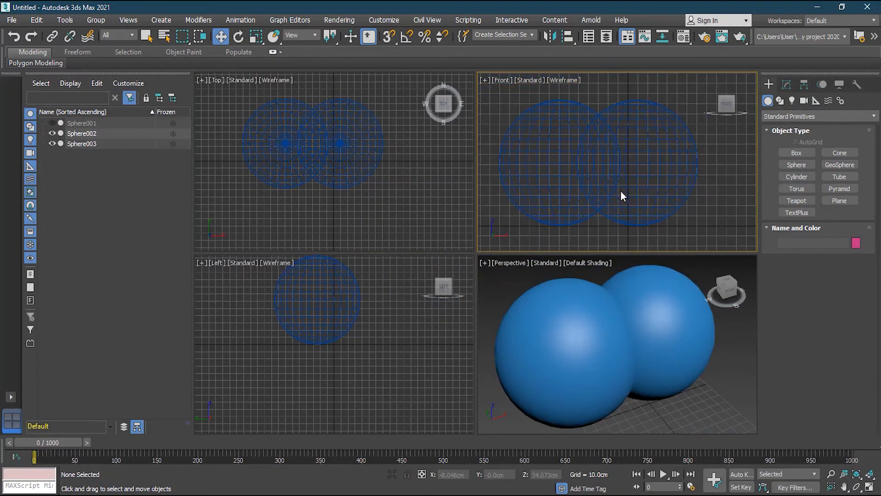
pyautogui.click(547, 195)
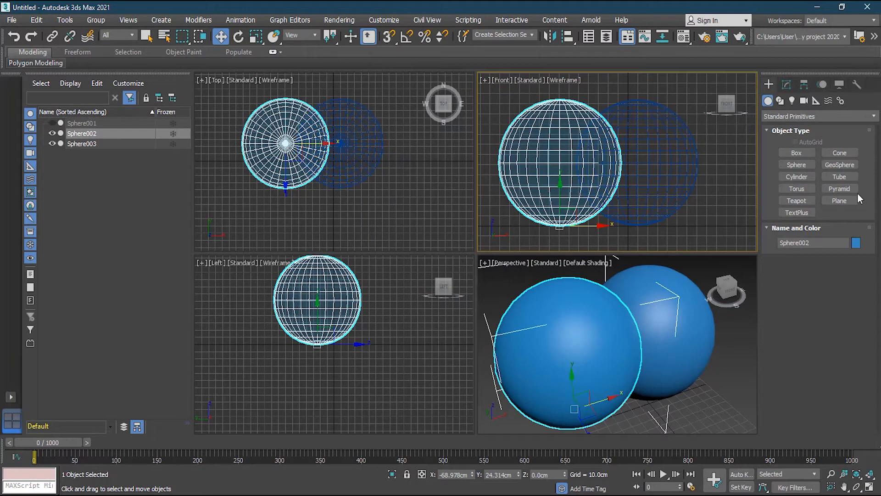
pyautogui.click(793, 118)
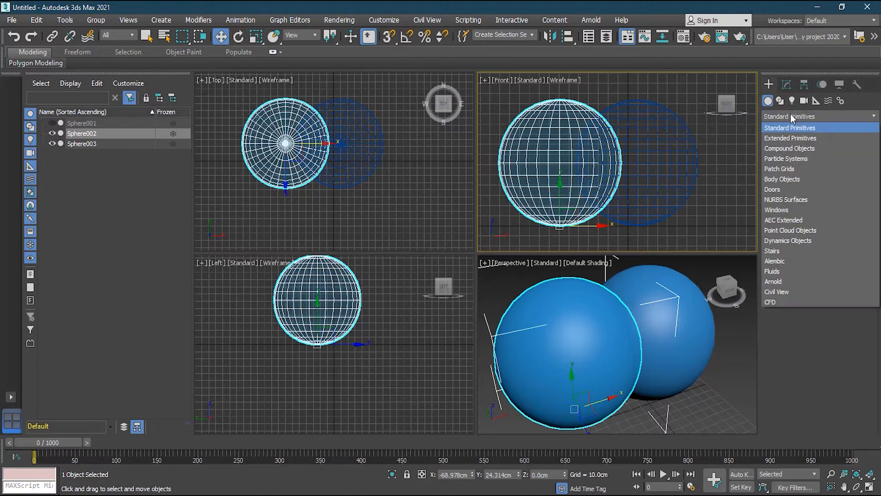
pyautogui.click(798, 146)
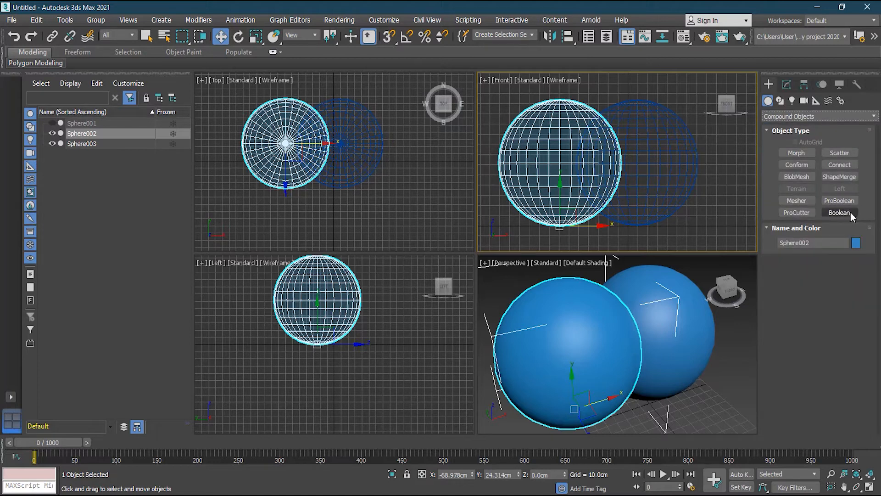
pyautogui.click(840, 212)
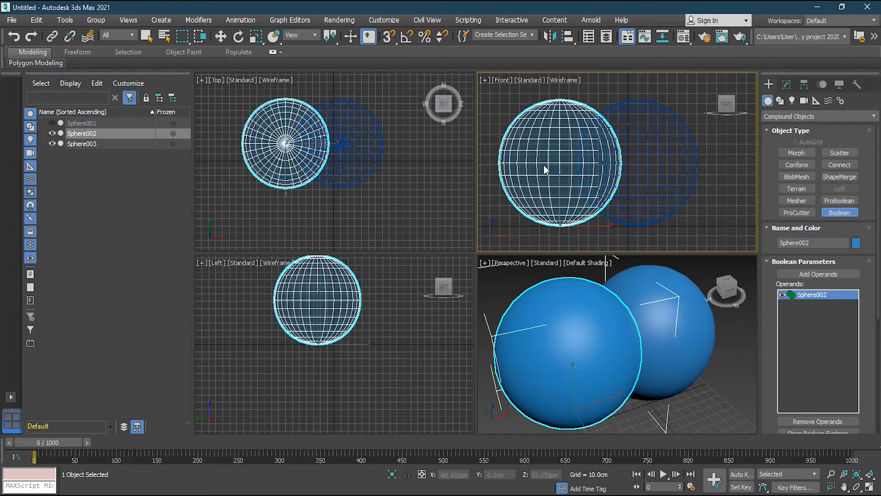
# - Set the Boolean operation to Intersect and add the copied sphere as the second operand
pyautogui.moveTo(879, 283); pyautogui.dragTo(879, 373)
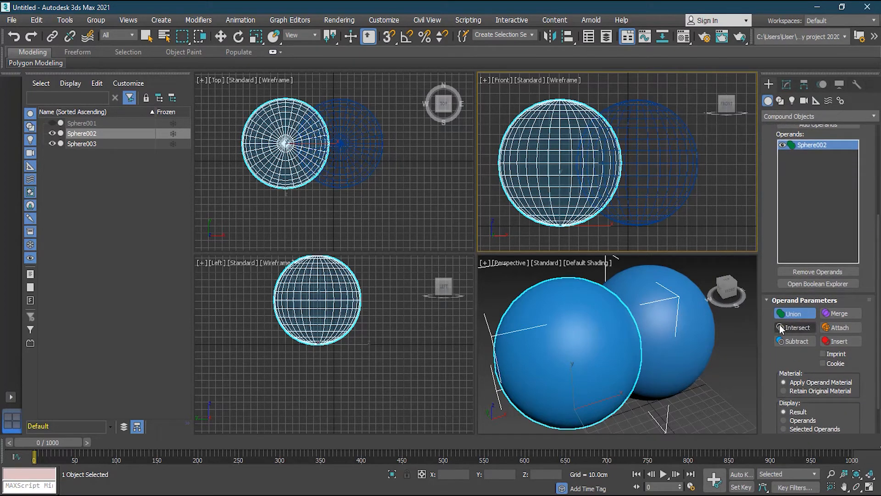
pyautogui.scroll(3, 594, 169)
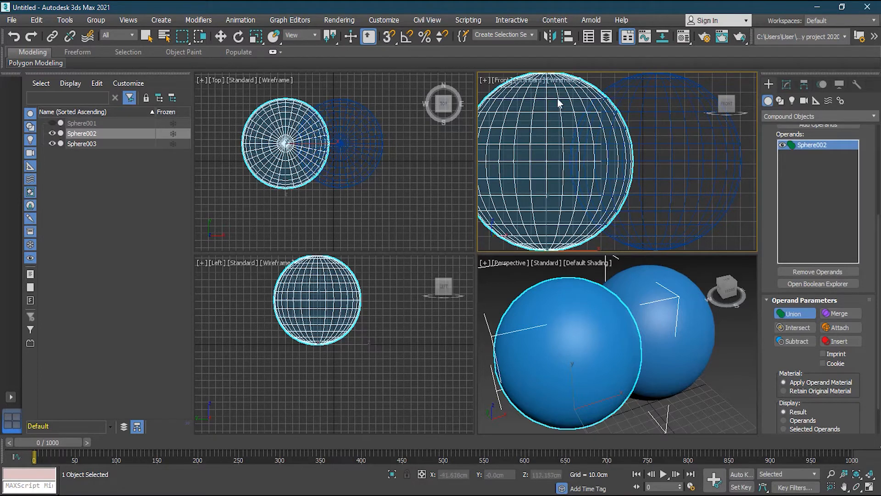
pyautogui.scroll(3, 619, 177)
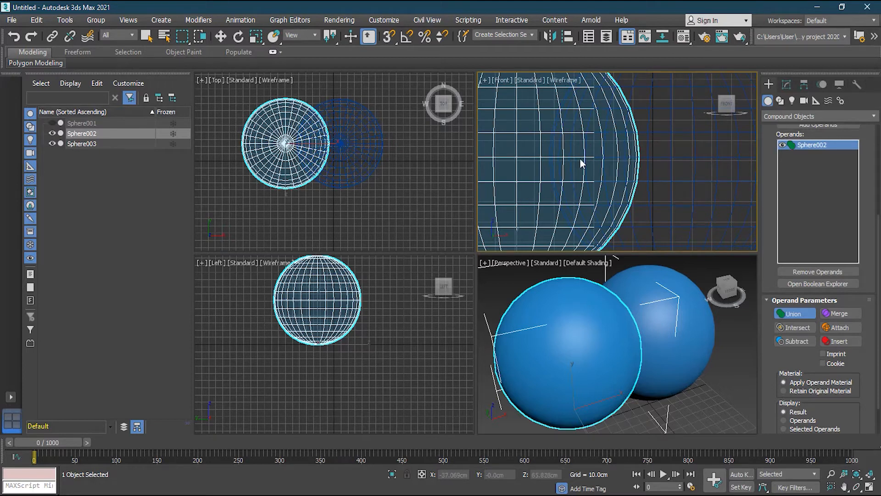
pyautogui.scroll(-5, 610, 148)
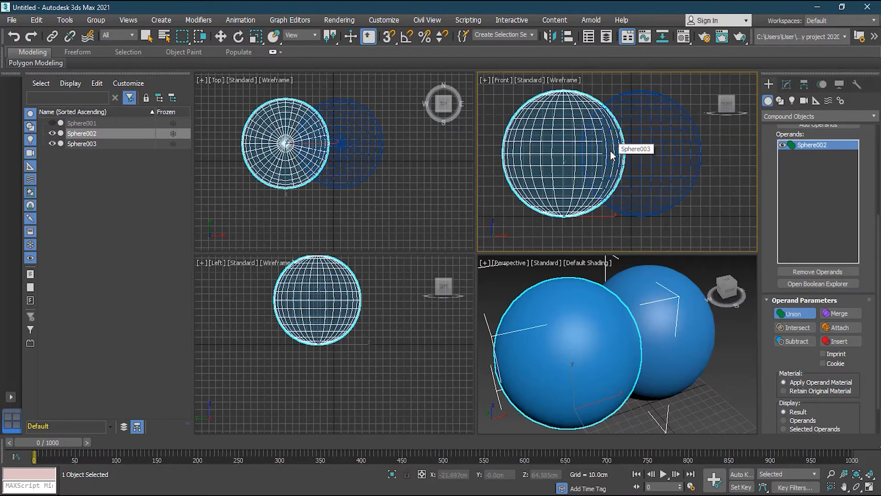
pyautogui.moveTo(879, 265); pyautogui.dragTo(880, 206)
pyautogui.rightClick(880, 238)
pyautogui.click(880, 217)
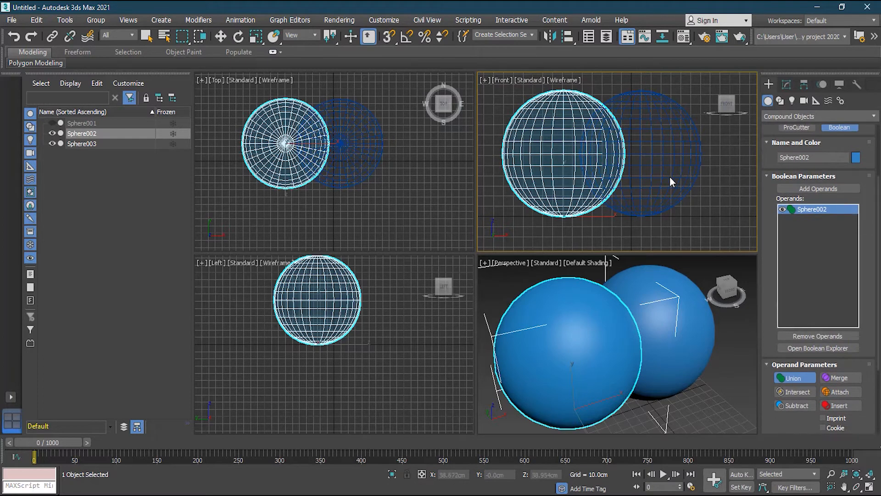
pyautogui.click(793, 393)
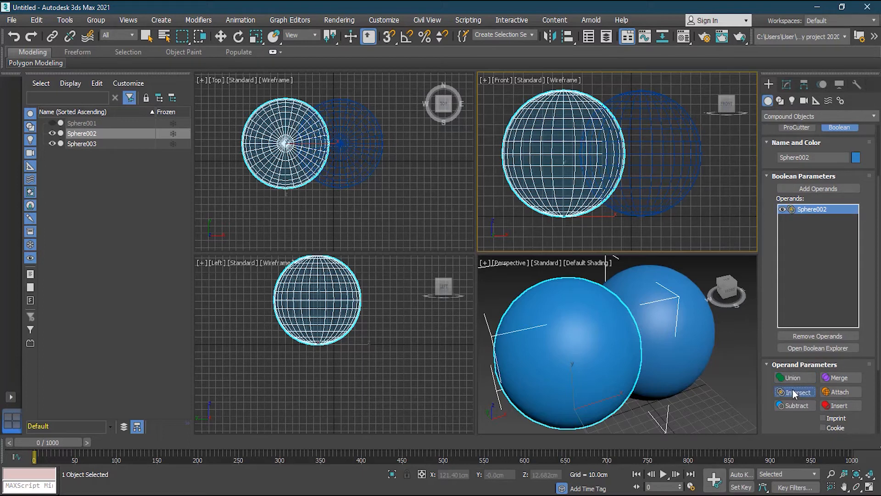
pyautogui.click(832, 189)
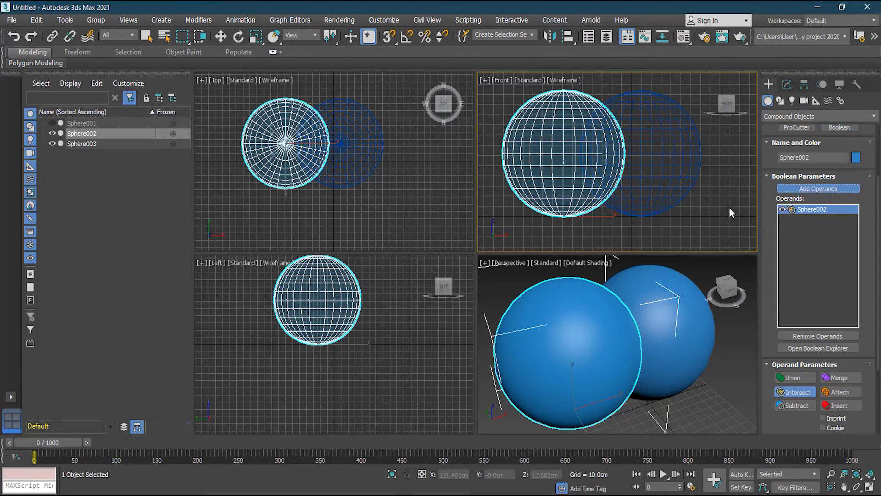
pyautogui.click(678, 194)
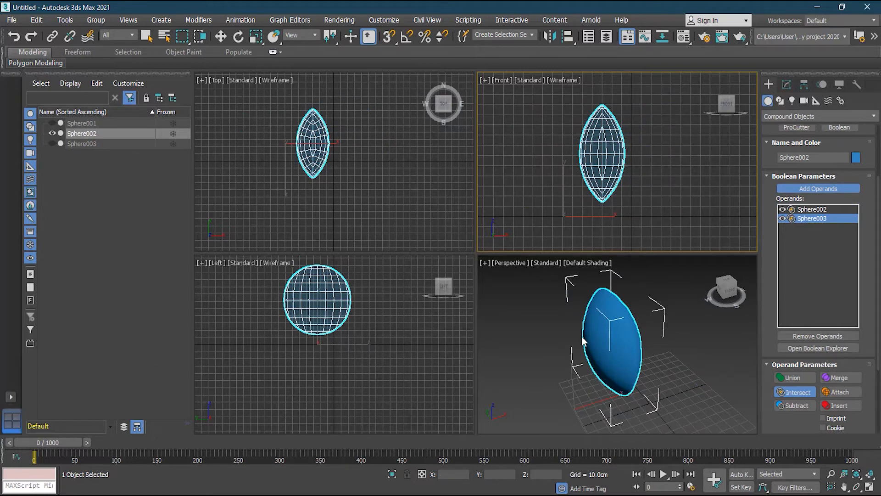
# - Draw a cylinder about 337 cm high in the Left view over the lens-shaped object and reduce its radius to about 16 cm
pyautogui.keyDown('alt'); pyautogui.moveTo(544, 355); pyautogui.dragTo(625, 339, button='middle'); pyautogui.keyUp('alt')
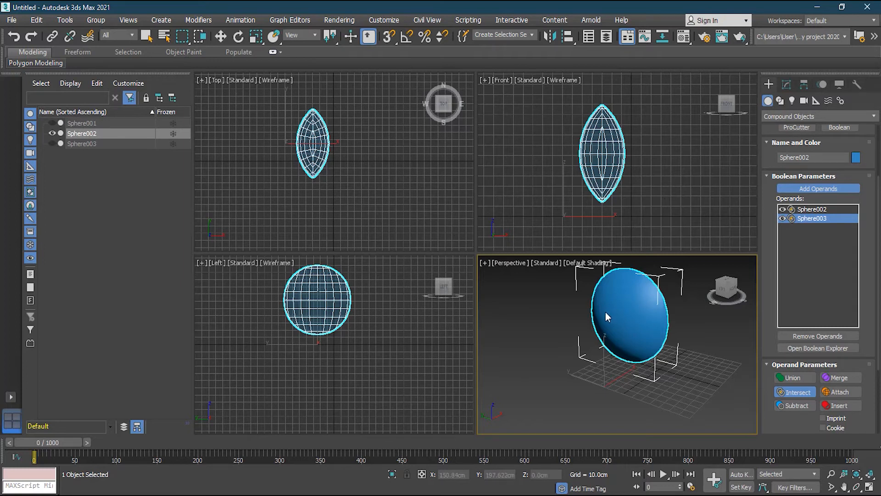
pyautogui.moveTo(605, 317); pyautogui.dragTo(613, 340, button='middle')
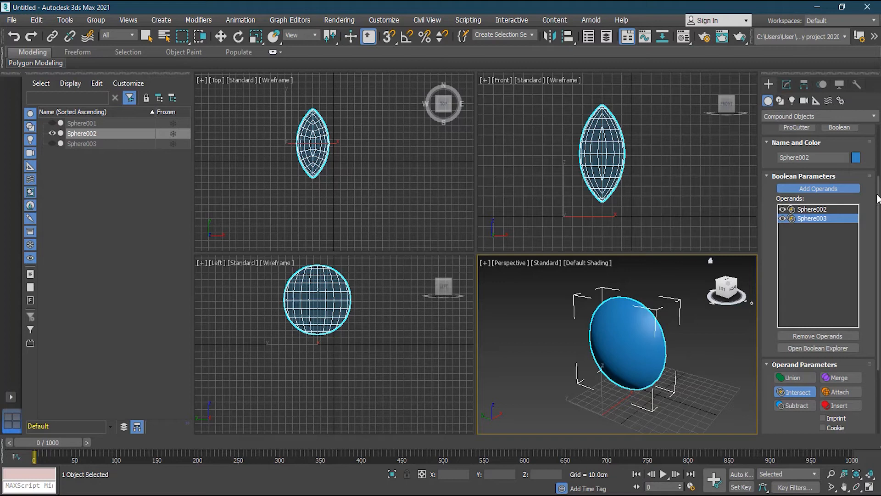
pyautogui.scroll(5, 878, 198)
pyautogui.click(839, 116)
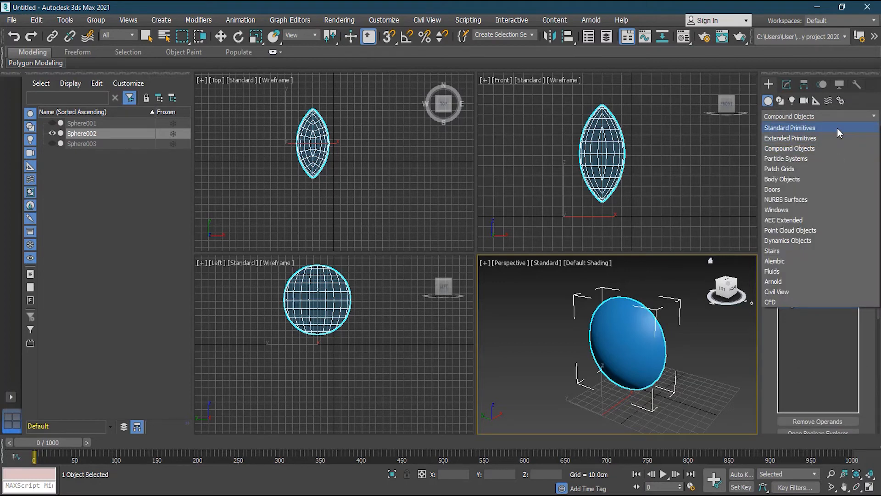
pyautogui.click(837, 128)
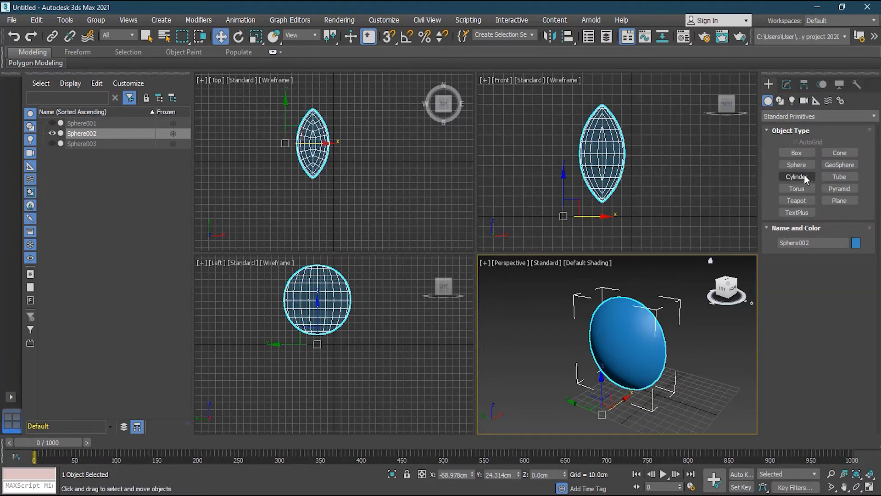
pyautogui.click(797, 177)
pyautogui.moveTo(316, 305); pyautogui.dragTo(332, 305)
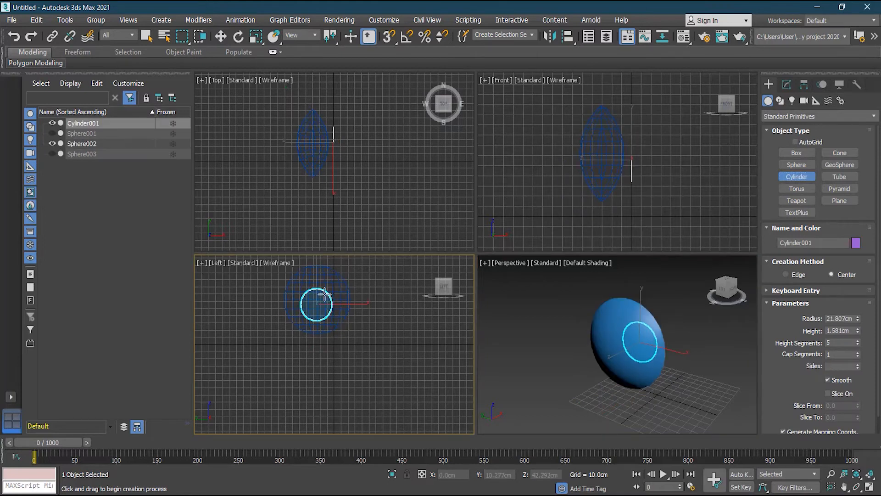
pyautogui.click(291, 73)
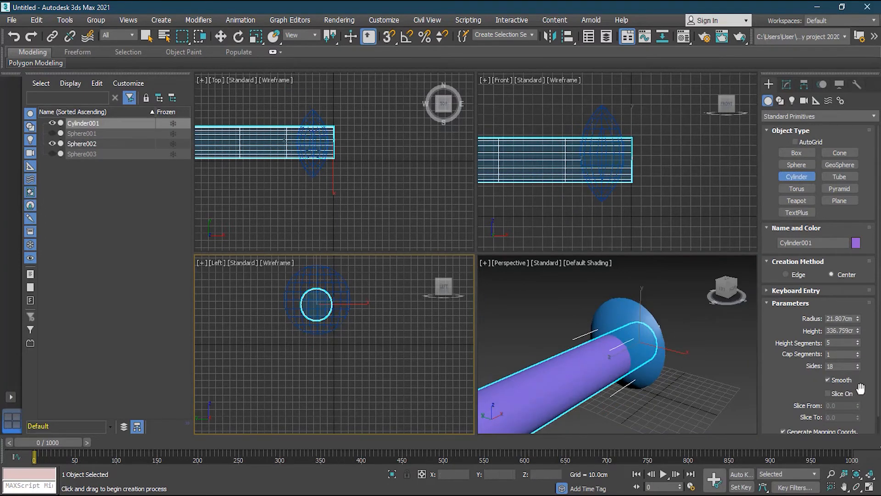
pyautogui.moveTo(857, 320); pyautogui.dragTo(857, 326)
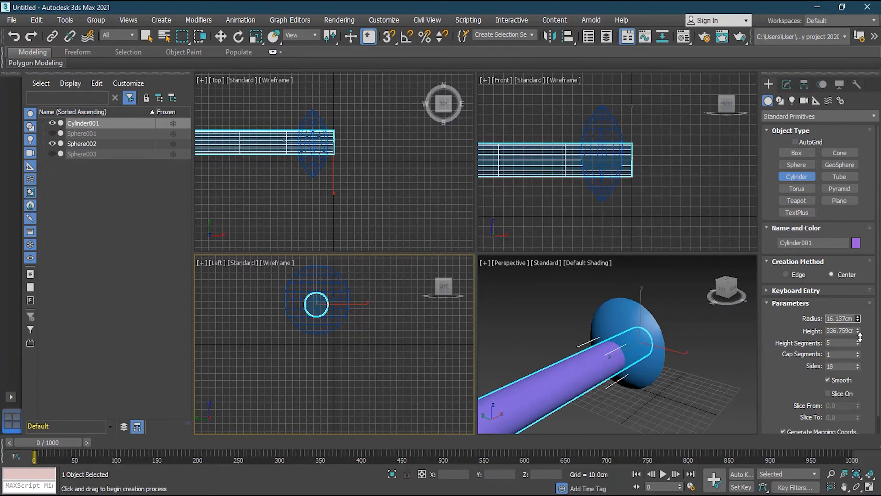
# - Move the cylinder along X to about 131 cm and raise it to about Z 64 cm so it passes through the lens
pyautogui.click(222, 36)
pyautogui.click(589, 161)
pyautogui.click(565, 165)
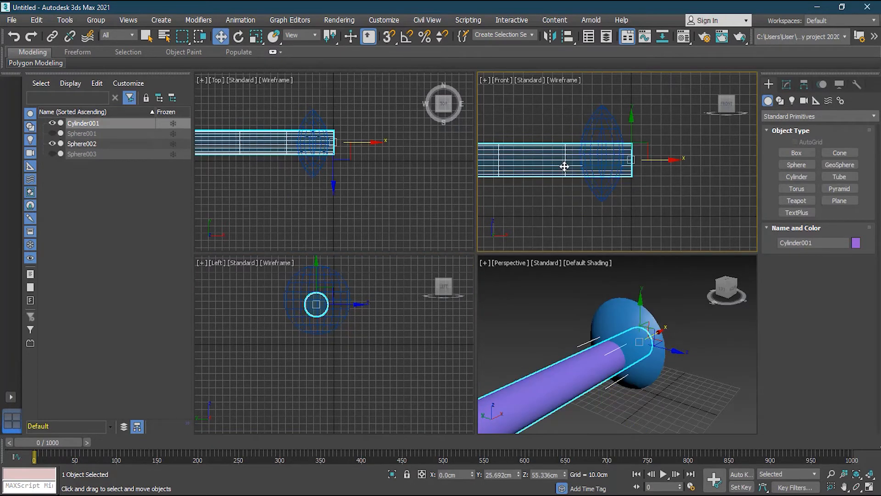
pyautogui.moveTo(661, 161); pyautogui.dragTo(769, 160)
pyautogui.moveTo(638, 185); pyautogui.dragTo(608, 211, button='middle')
pyautogui.moveTo(730, 157); pyautogui.dragTo(731, 149)
pyautogui.click(726, 361)
pyautogui.keyDown('alt'); pyautogui.moveTo(683, 367); pyautogui.dragTo(569, 370, button='middle'); pyautogui.keyUp('alt')
pyautogui.click(564, 369)
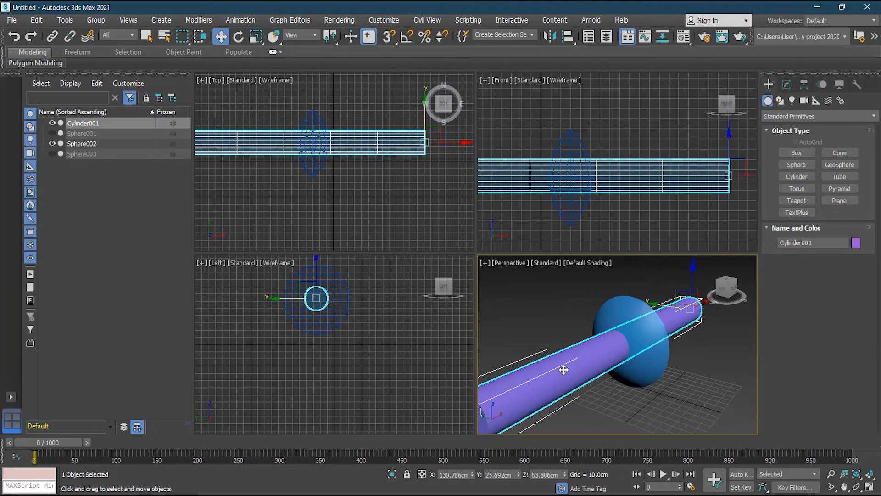
pyautogui.click(652, 365)
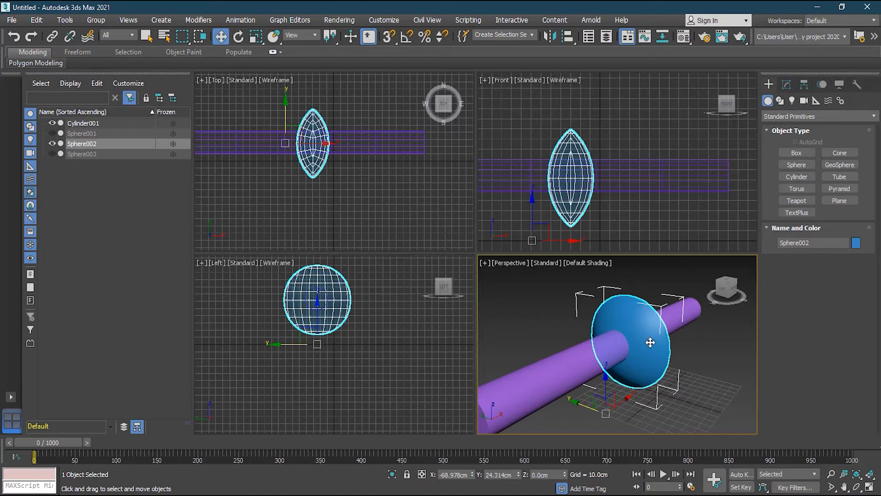
pyautogui.scroll(2, 654, 343)
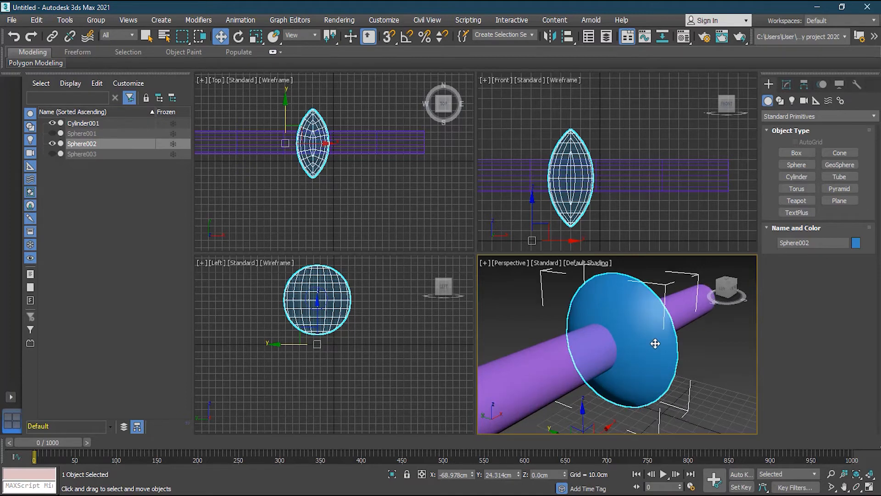
pyautogui.click(725, 390)
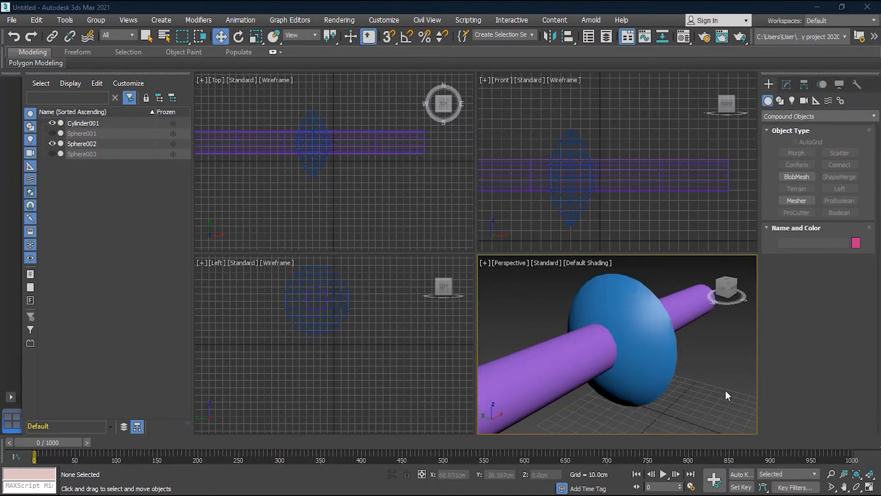
# - Turn the lens into a Boolean compound object with the operation set to Subtract
pyautogui.click(663, 359)
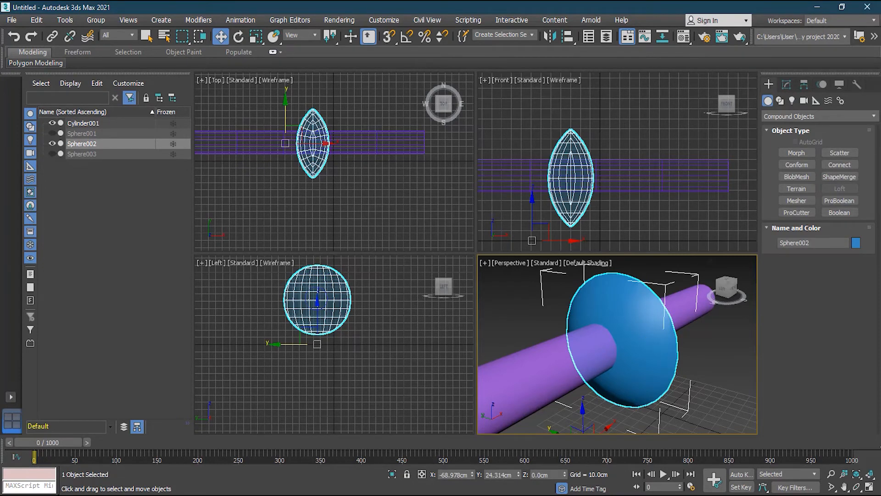
pyautogui.click(854, 213)
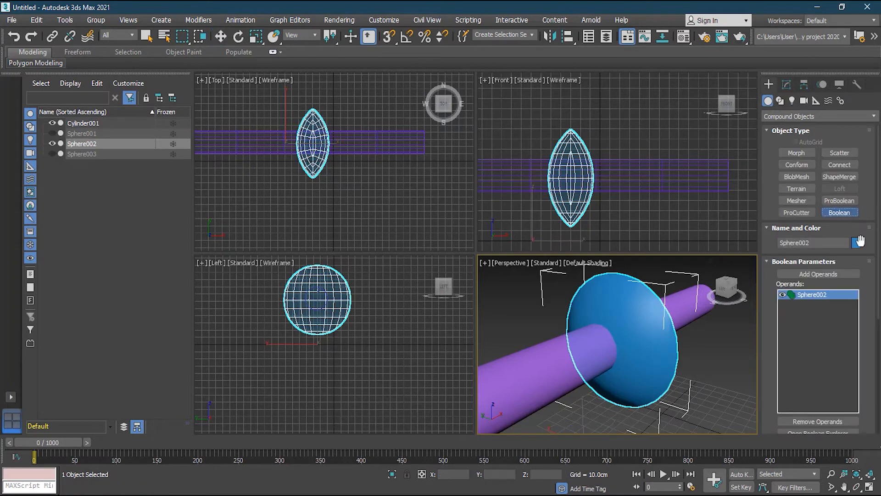
pyautogui.moveTo(878, 284); pyautogui.dragTo(879, 374)
pyautogui.click(799, 348)
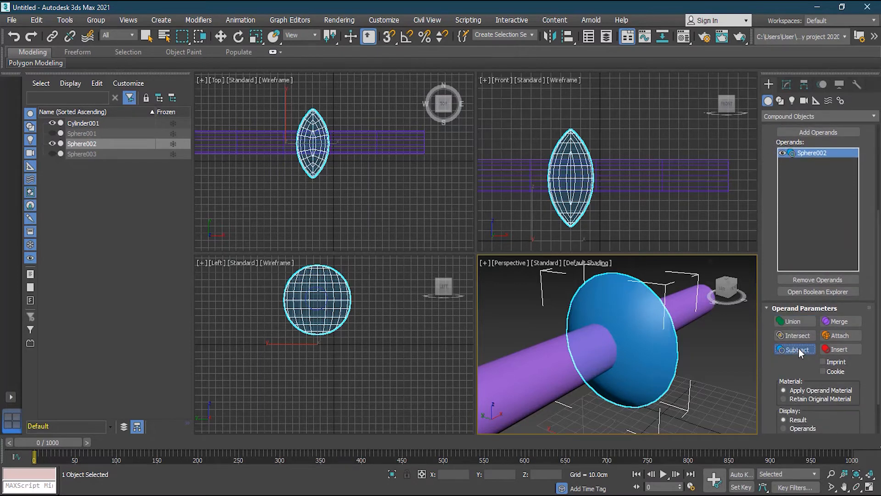
# - Add the cylinder as the second operand to cut a round hole through the lens and inspect the cut
pyautogui.moveTo(879, 364); pyautogui.dragTo(879, 330)
pyautogui.click(841, 191)
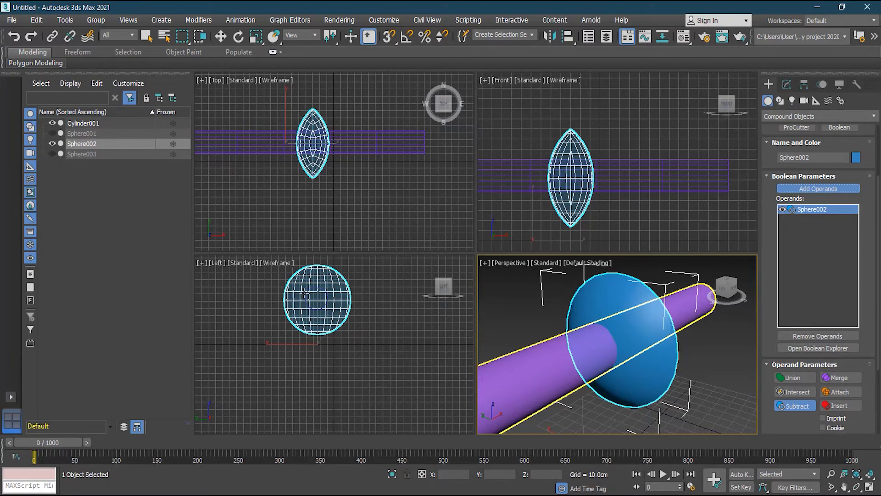
pyautogui.scroll(5, 303, 293)
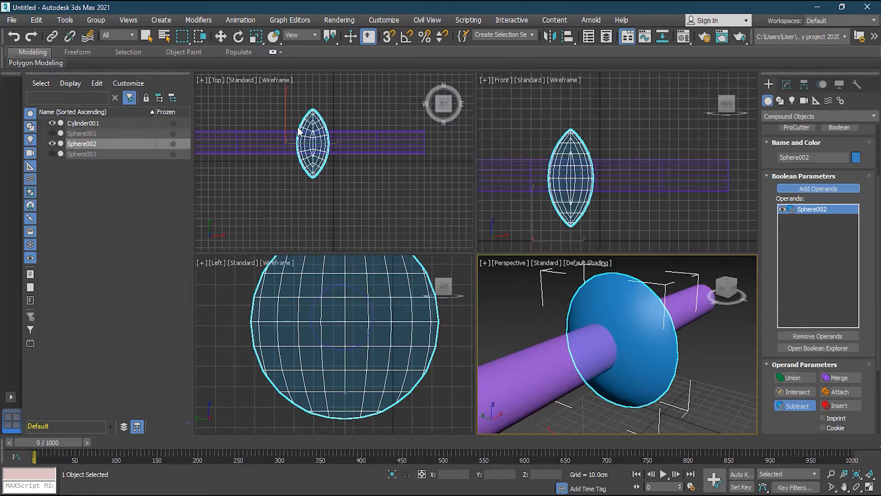
pyautogui.scroll(4, 298, 131)
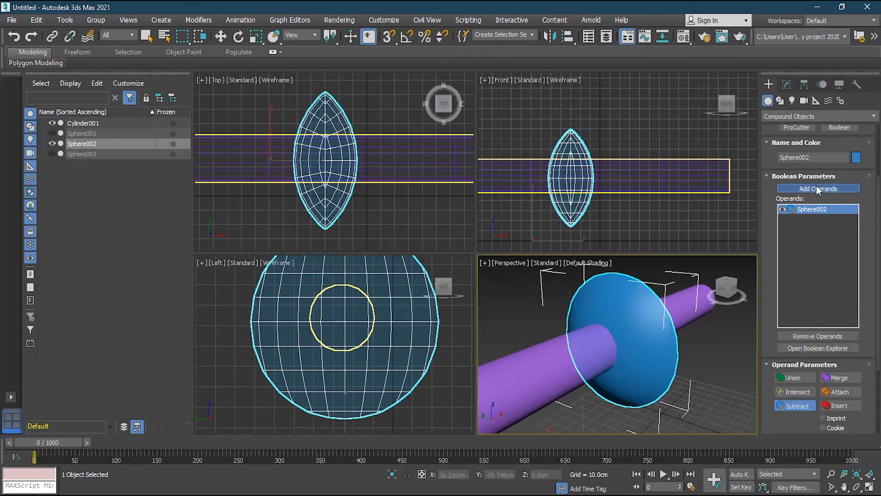
pyautogui.click(533, 373)
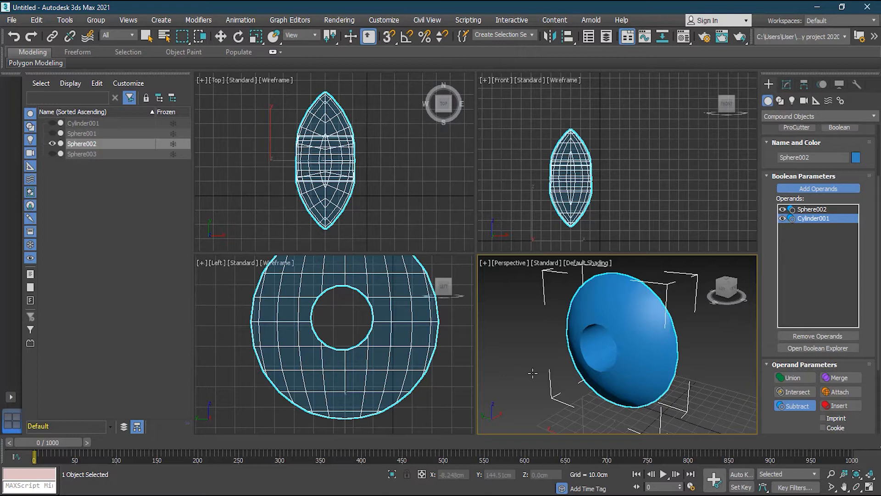
pyautogui.moveTo(592, 366)
pyautogui.keyDown('alt'); pyautogui.mouseDown(button='middle')
pyautogui.moveTo(626, 356)
pyautogui.moveTo(637, 329)
pyautogui.moveTo(482, 359)
pyautogui.moveTo(425, 338)
pyautogui.moveTo(513, 315)
pyautogui.moveTo(624, 351)
pyautogui.moveTo(649, 331)
pyautogui.moveTo(594, 356)
pyautogui.moveTo(637, 345)
pyautogui.moveTo(599, 362)
pyautogui.mouseUp(button='middle'); pyautogui.keyUp('alt')
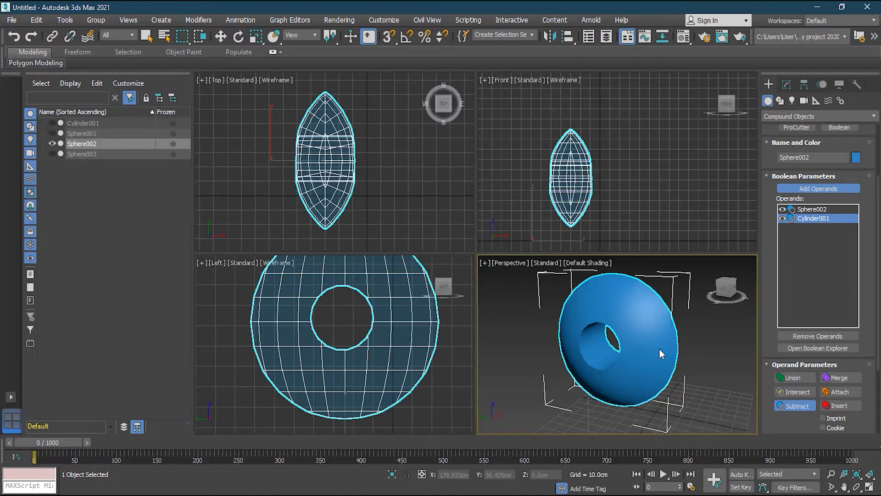
# - Undo the Boolean subtraction and delete the cylinder, keeping only the lens
pyautogui.hotkey('ctrl', 'z')
pyautogui.click(220, 37)
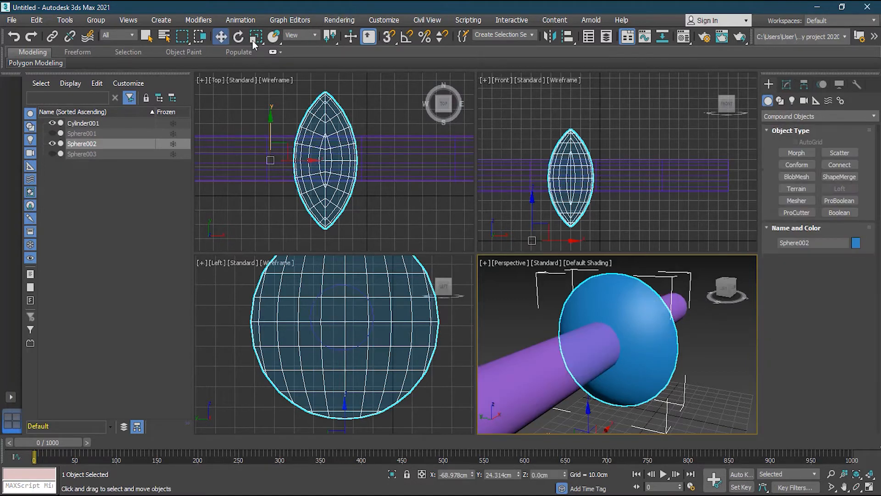
pyautogui.click(524, 181)
pyautogui.press('Delete')
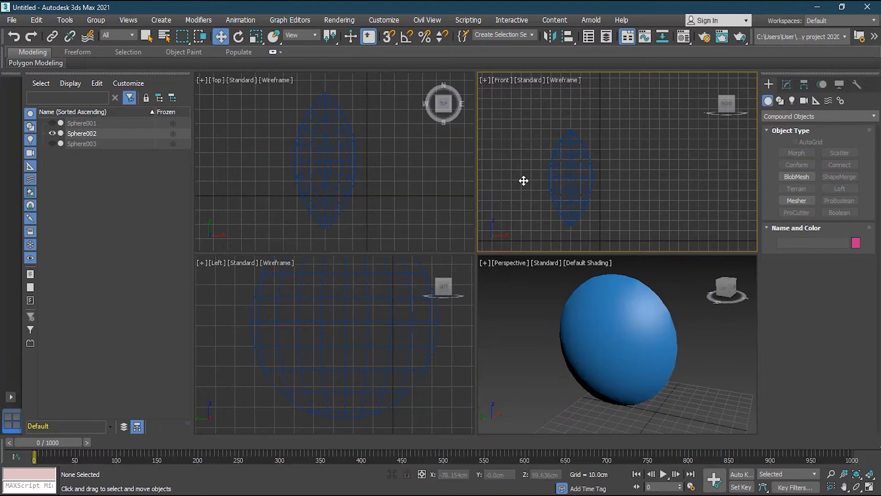
# - Create a small standard-primitive sphere in the Top view beside the lens and raise it to about Z 46 cm
pyautogui.click(805, 115)
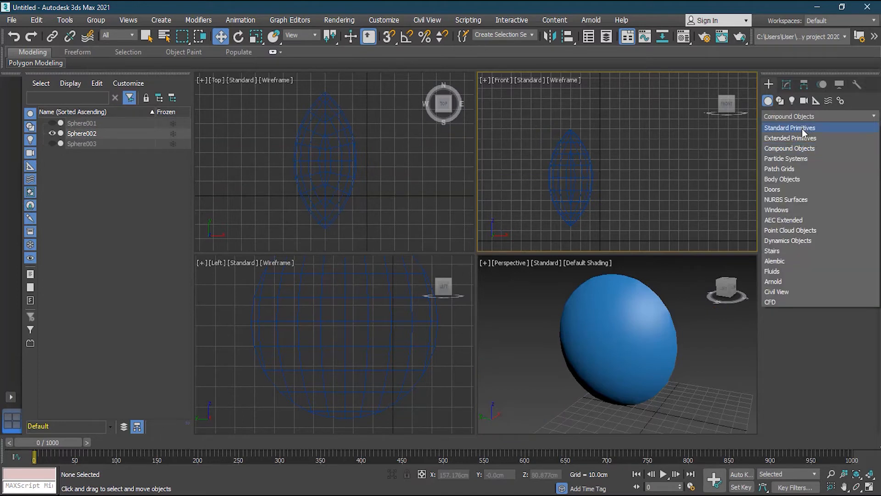
pyautogui.click(802, 127)
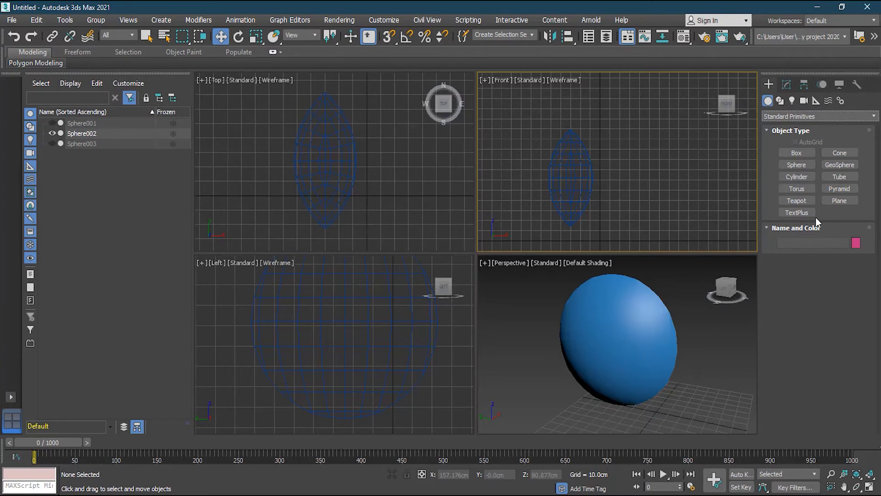
pyautogui.click(802, 166)
pyautogui.moveTo(263, 170); pyautogui.dragTo(308, 152)
pyautogui.click(221, 36)
pyautogui.moveTo(343, 388); pyautogui.dragTo(343, 298)
# - Rotate the small sphere about -90 degrees around Y in the Front view
pyautogui.scroll(2, 520, 189)
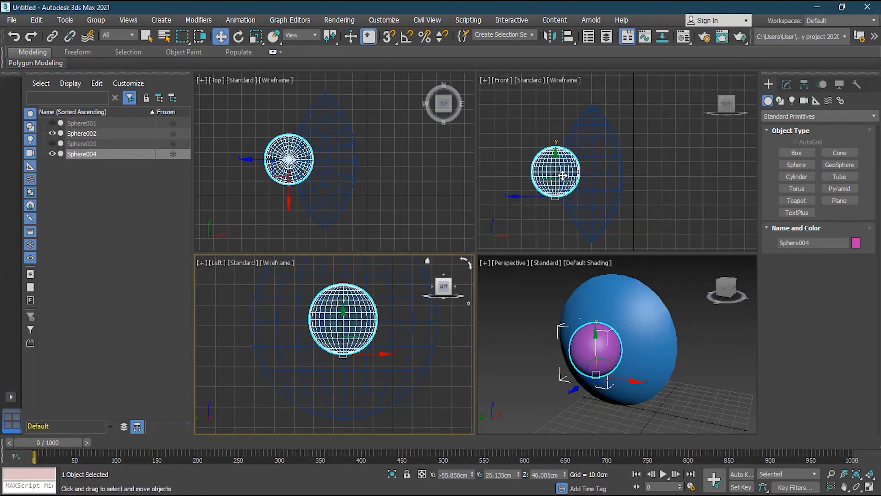
pyautogui.scroll(1, 544, 173)
pyautogui.click(239, 37)
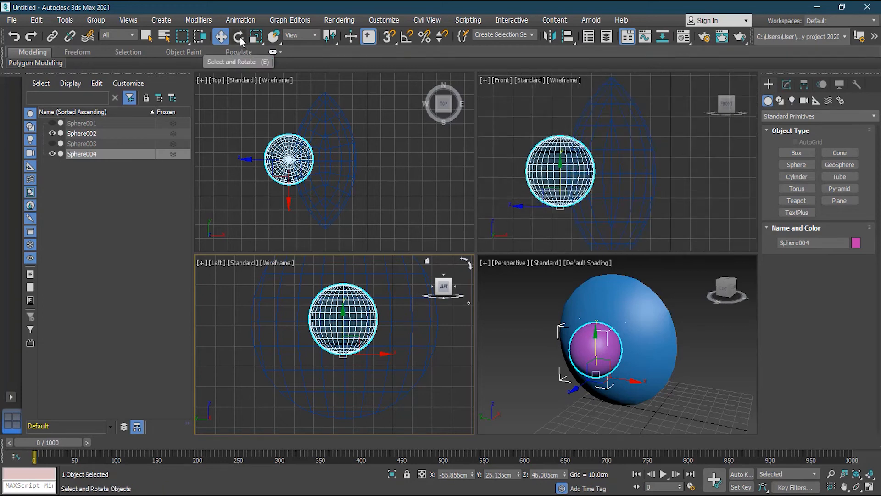
pyautogui.moveTo(551, 245); pyautogui.dragTo(670, 198)
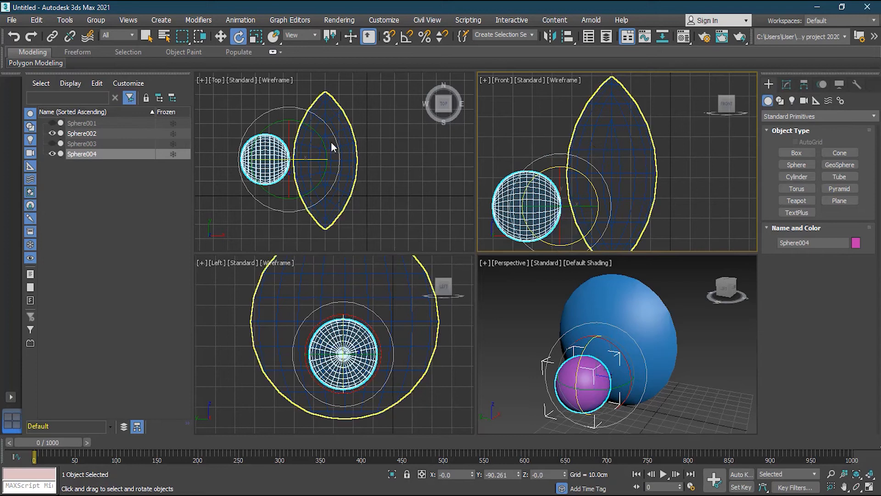
# - Move the small sphere to about X -37, Y 23, Z 61 cm so it partly overlaps the face of the lens
pyautogui.click(221, 37)
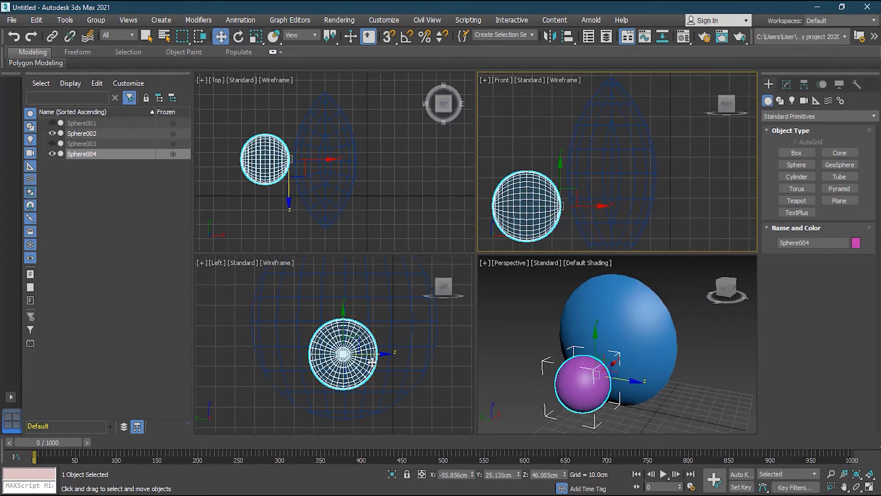
pyautogui.click(348, 349)
pyautogui.moveTo(335, 358); pyautogui.dragTo(339, 327)
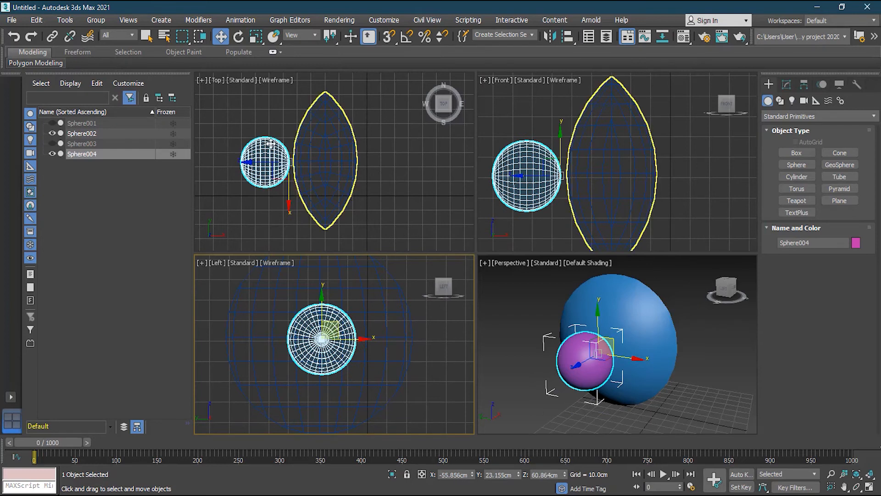
pyautogui.scroll(2, 271, 144)
pyautogui.moveTo(321, 169); pyautogui.dragTo(360, 170)
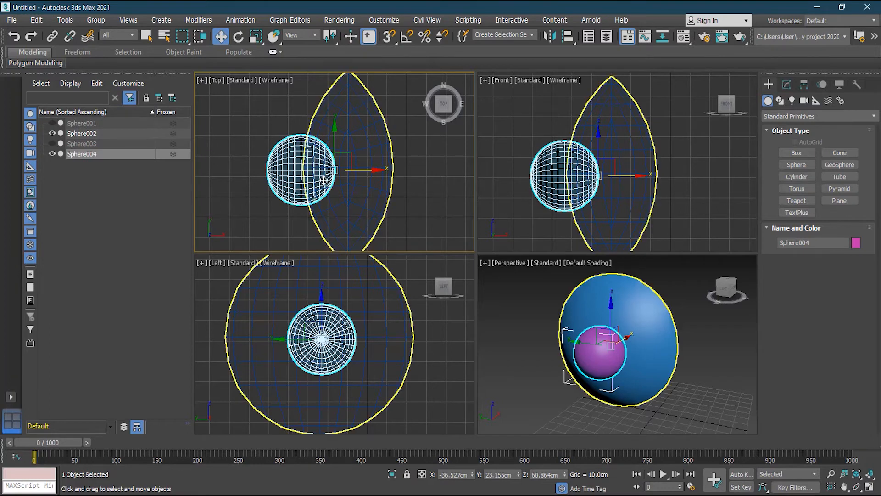
# - Convert the lens to a Boolean compound object and set its operation to Subtract
pyautogui.click(652, 326)
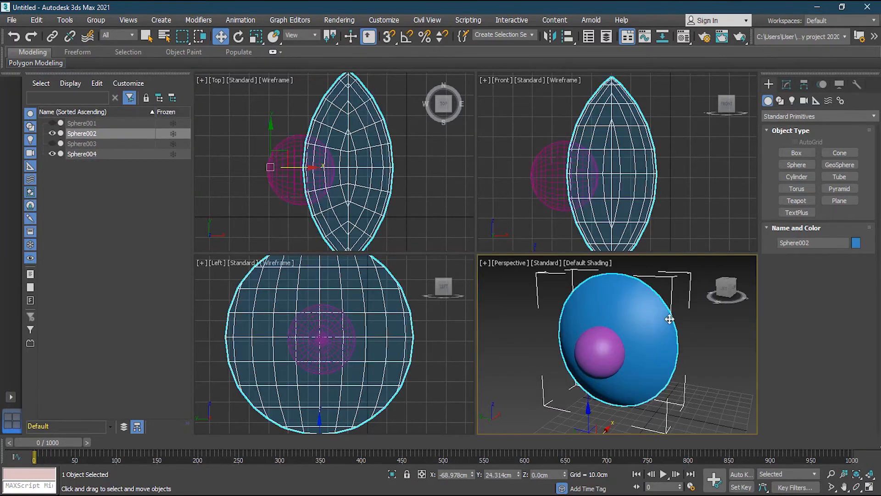
pyautogui.click(797, 117)
pyautogui.click(790, 148)
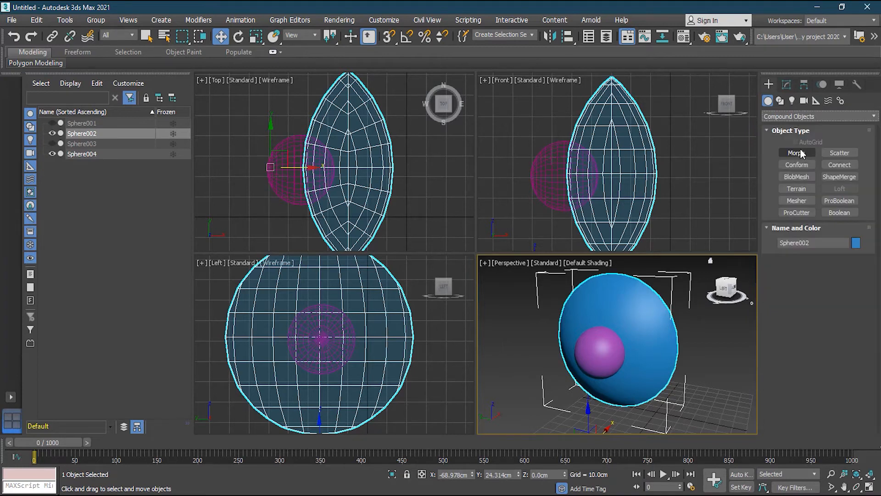
pyautogui.click(848, 214)
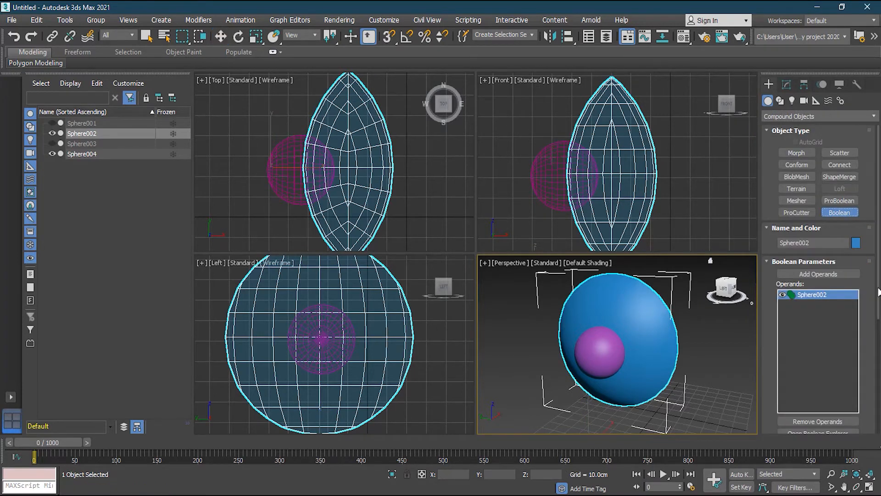
pyautogui.scroll(-3, 803, 367)
pyautogui.click(801, 393)
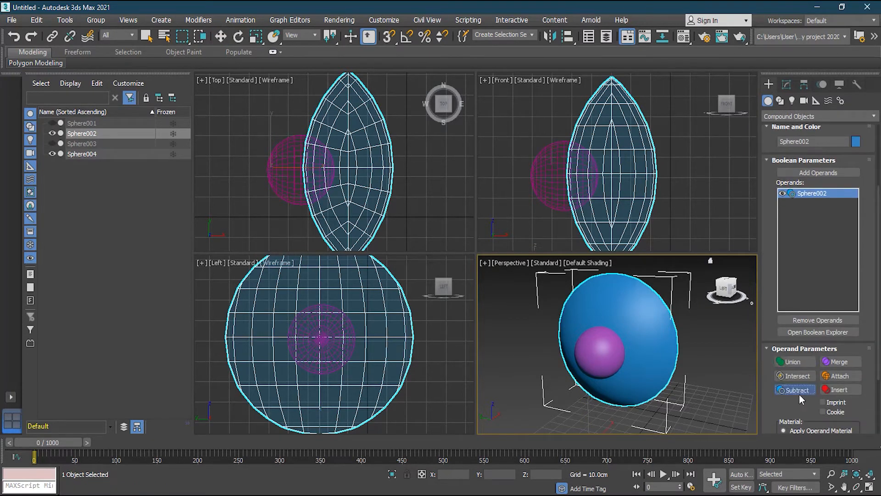
# - Subtract the small sphere from the lens as the second operand and inspect the round recess
pyautogui.click(825, 172)
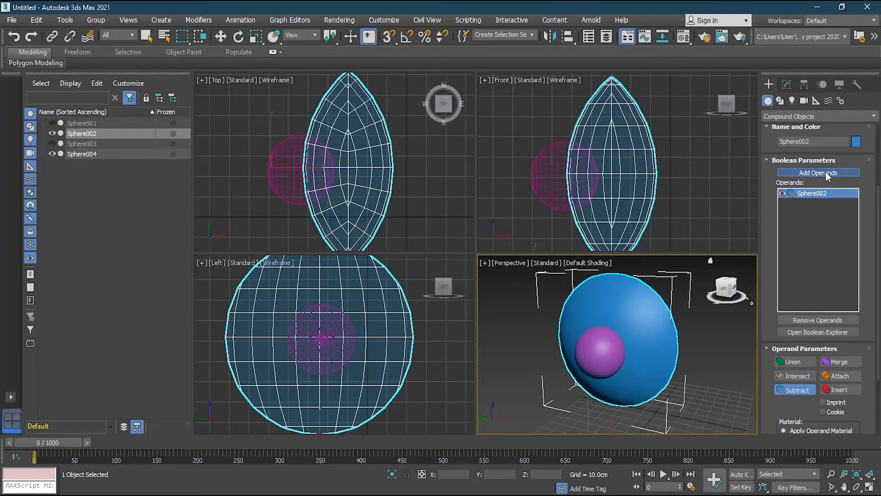
pyautogui.click(545, 191)
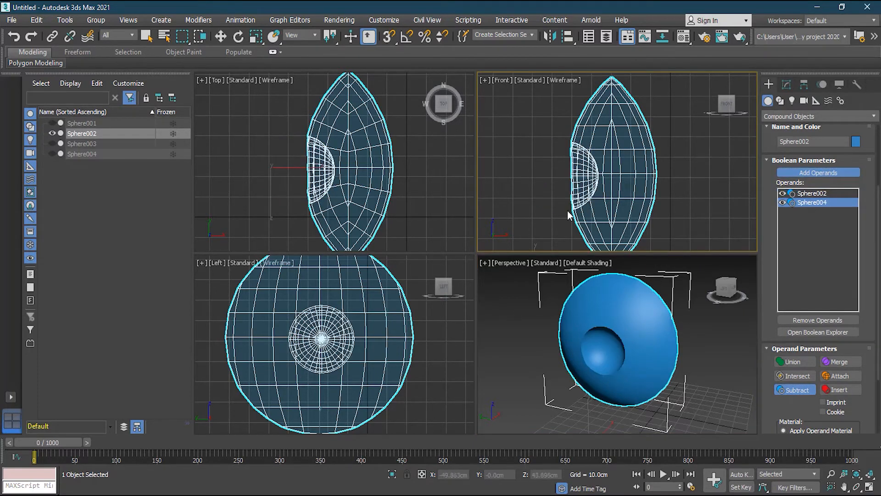
pyautogui.keyDown('alt'); pyautogui.moveTo(585, 352); pyautogui.dragTo(588, 327, button='middle'); pyautogui.keyUp('alt')
pyautogui.keyDown('alt'); pyautogui.moveTo(563, 357); pyautogui.dragTo(597, 363, button='middle'); pyautogui.keyUp('alt')
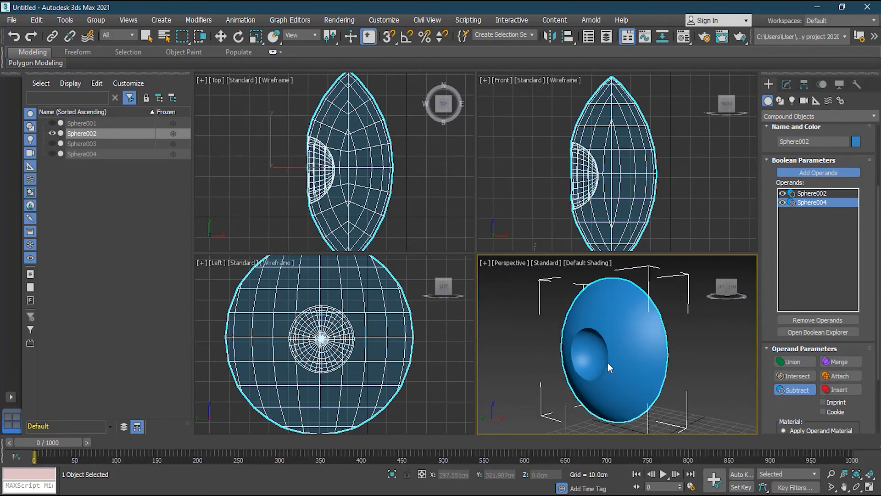
# - Undo the sphere subtraction, then combine the small sphere with the lens using the Merge operation
pyautogui.hotkey('ctrl', 'z')
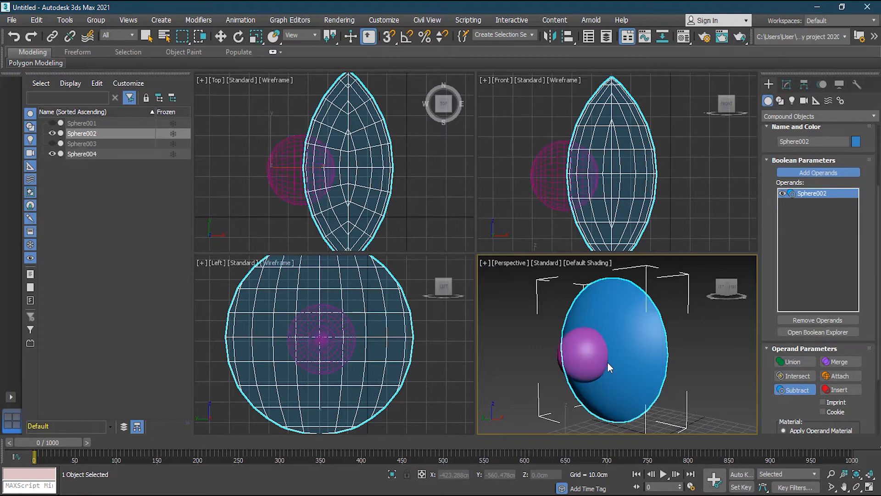
pyautogui.click(849, 362)
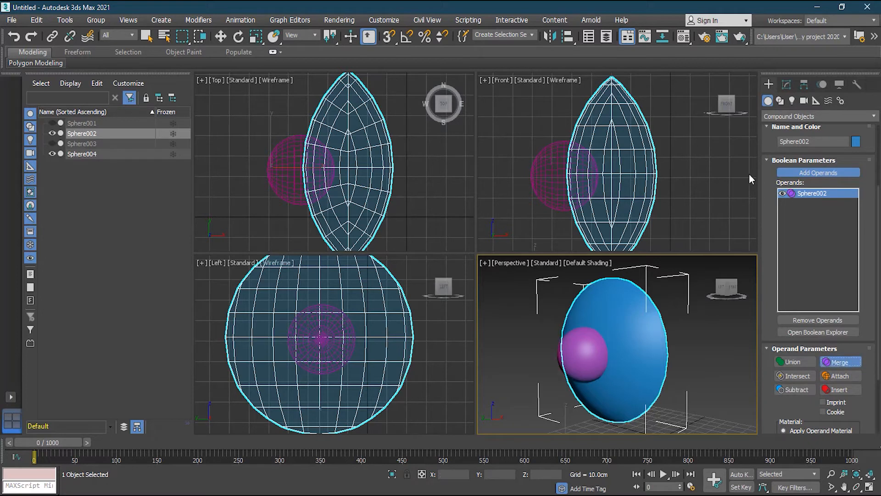
pyautogui.click(537, 181)
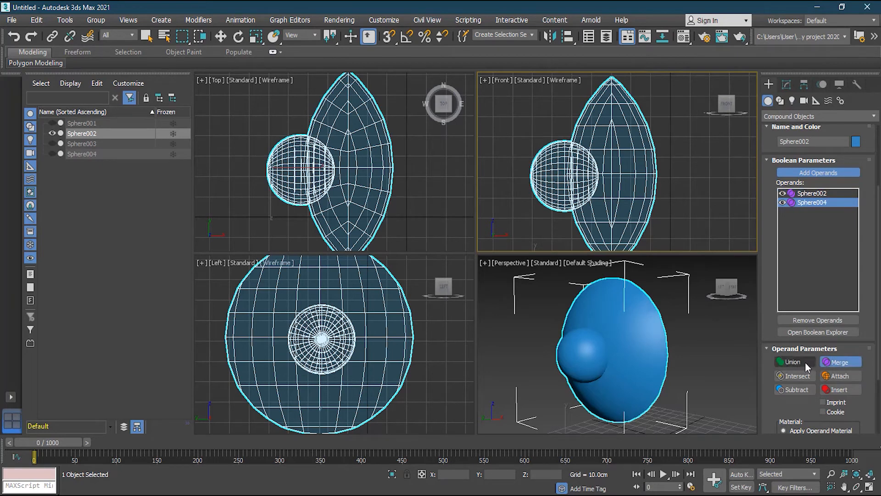
pyautogui.scroll(2, 590, 138)
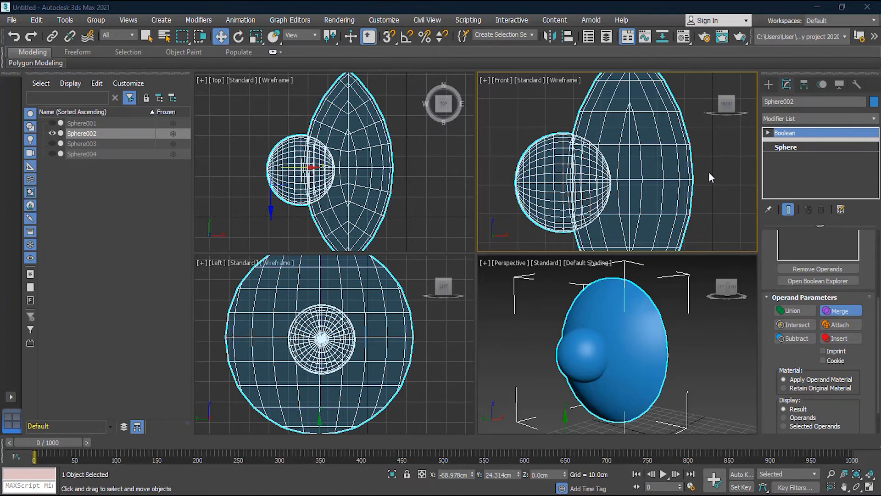
# - Undo the merge and set the lens's Boolean operation to Attach
pyautogui.click(684, 324)
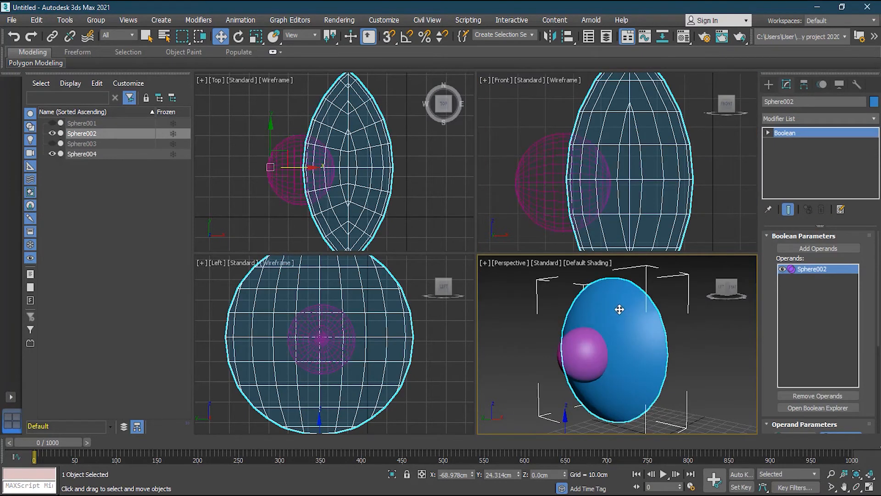
pyautogui.click(535, 196)
pyautogui.click(689, 197)
pyautogui.click(795, 250)
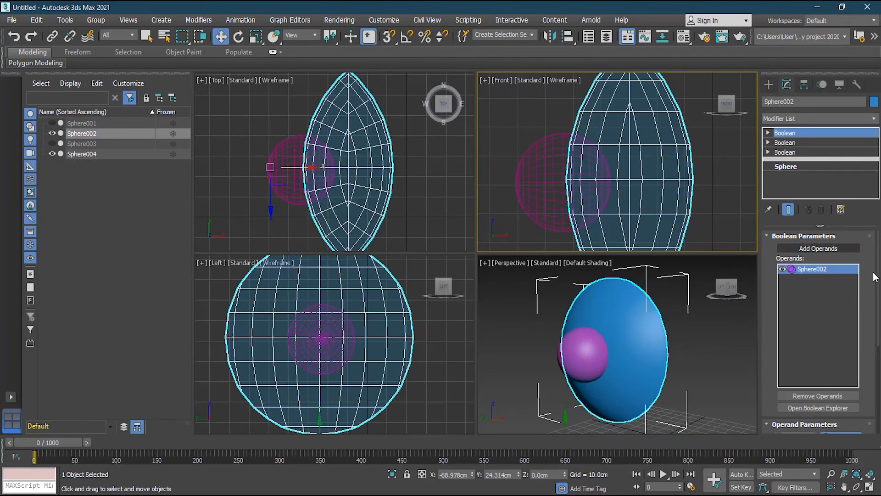
pyautogui.scroll(-5, 875, 285)
pyautogui.click(841, 321)
# - Add the small sphere as the second operand of the lens's Boolean and return to the Move tool
pyautogui.scroll(5, 874, 351)
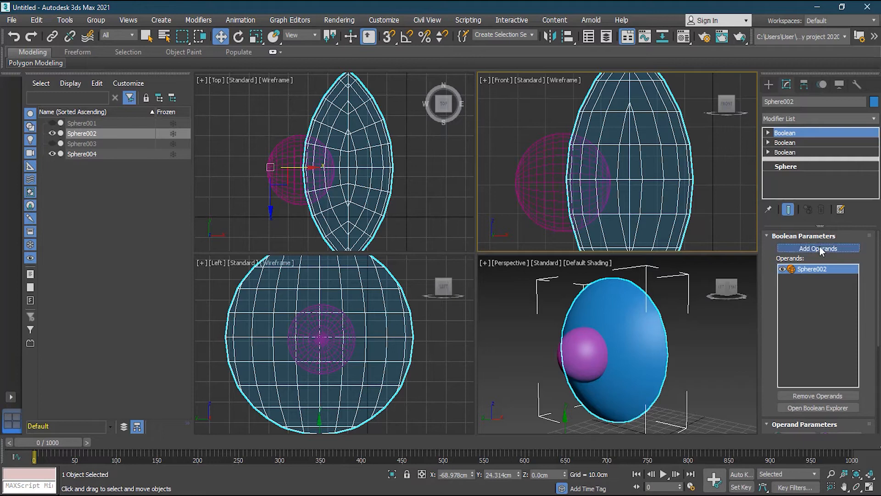
pyautogui.click(821, 251)
pyautogui.click(543, 203)
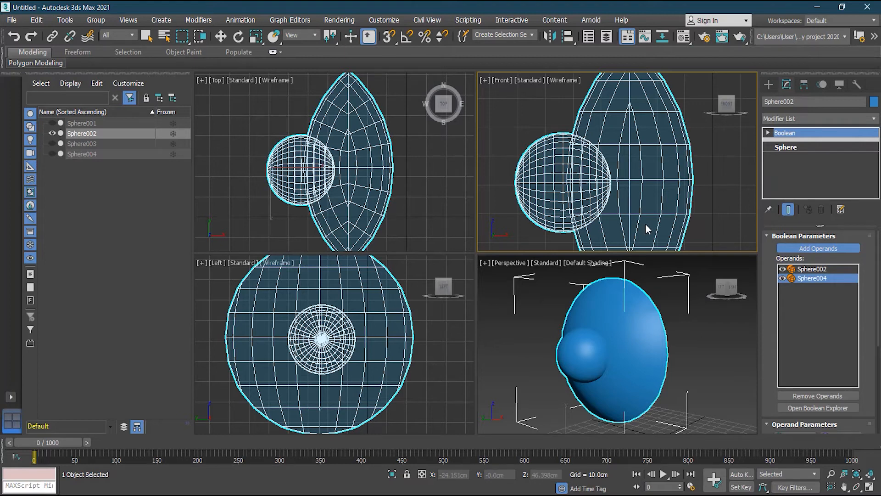
pyautogui.moveTo(879, 291); pyautogui.dragTo(880, 353)
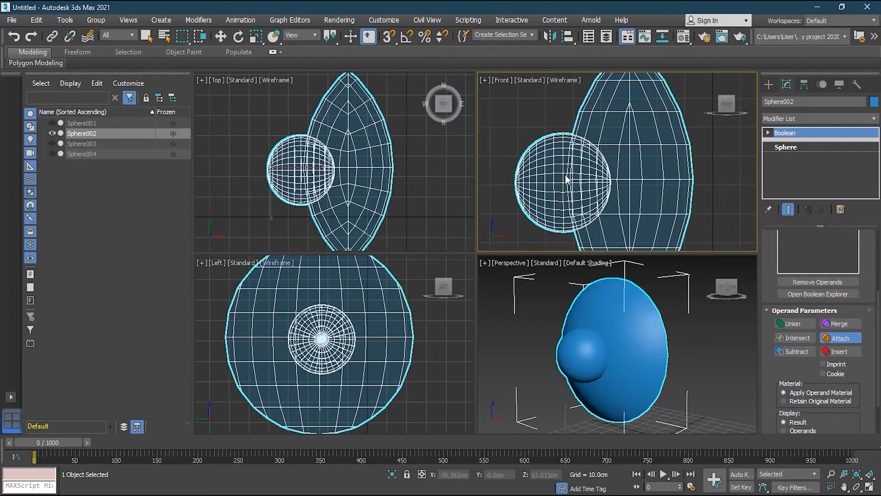
pyautogui.press('w')
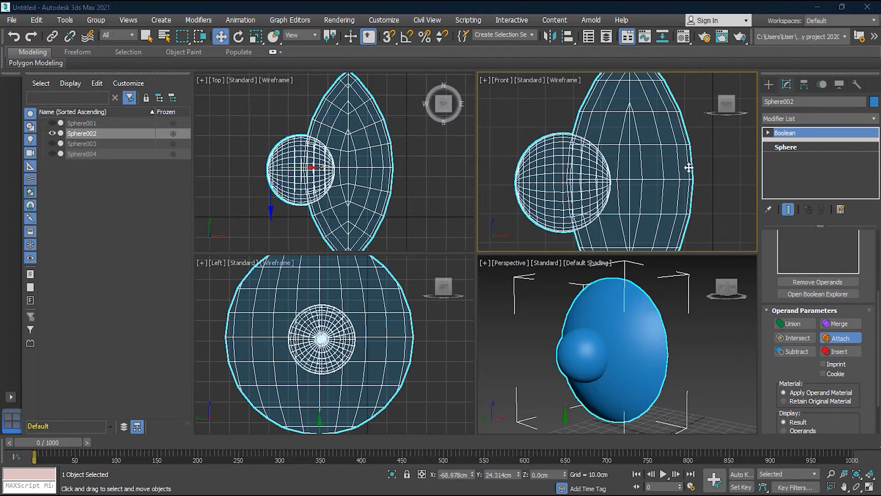
# - Convert the attached lens and small sphere to an Editable Poly and select the two elements alternately
pyautogui.rightClick(642, 175)
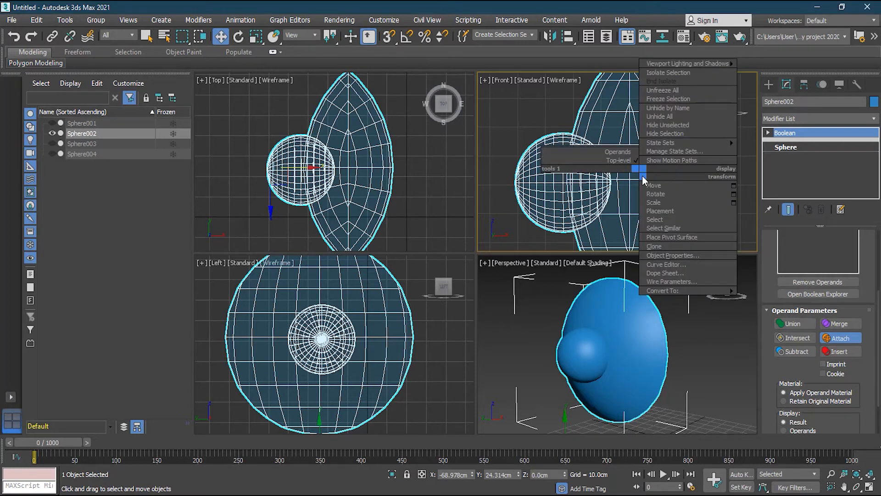
pyautogui.moveTo(689, 291)
pyautogui.click(780, 307)
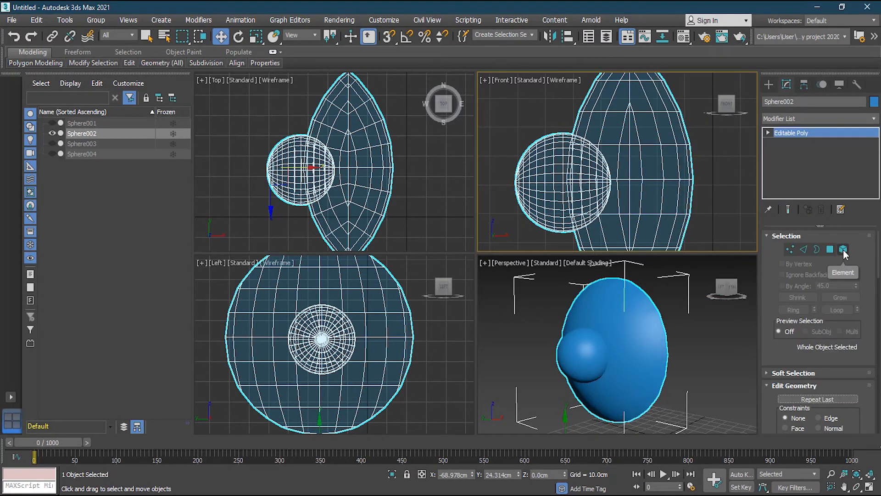
pyautogui.click(842, 249)
pyautogui.click(531, 193)
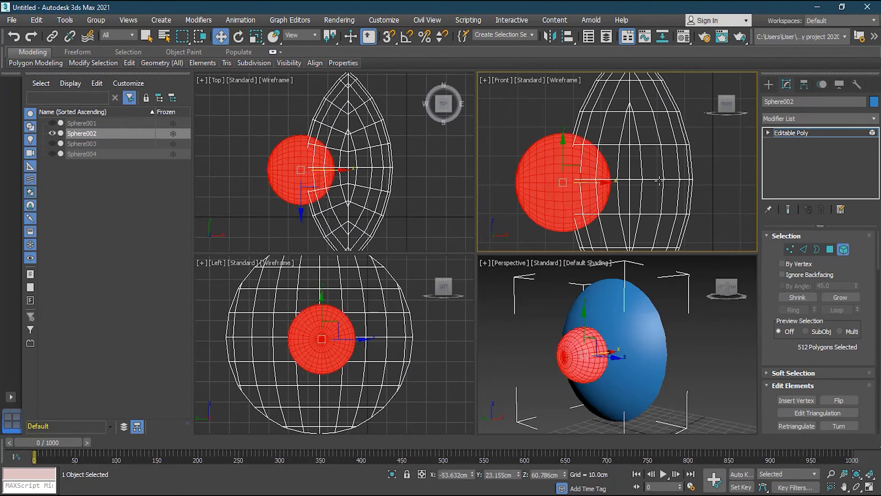
pyautogui.click(667, 181)
pyautogui.click(558, 181)
pyautogui.click(662, 176)
pyautogui.click(557, 177)
pyautogui.click(659, 182)
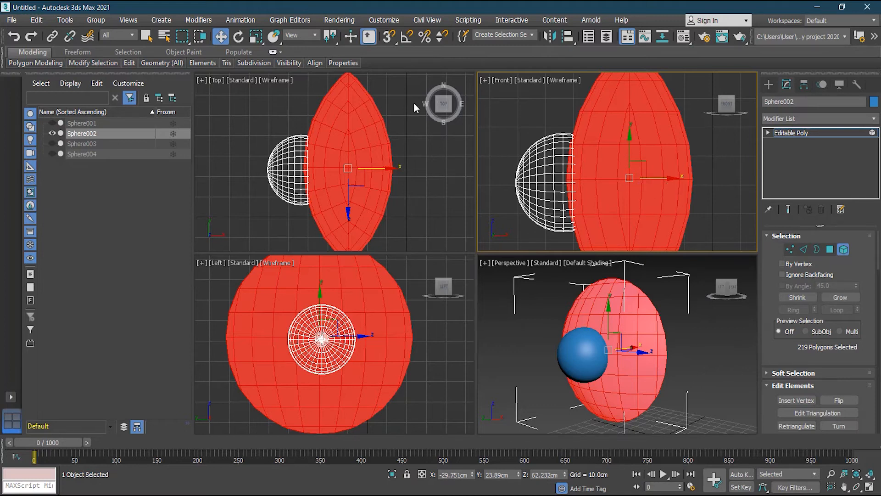
# - Undo the element selections and the Editable Poly conversion, and bring up the combined object's Boolean operand parameters
pyautogui.click(15, 38)
pyautogui.click(15, 38)
pyautogui.click(16, 39)
pyautogui.click(15, 38)
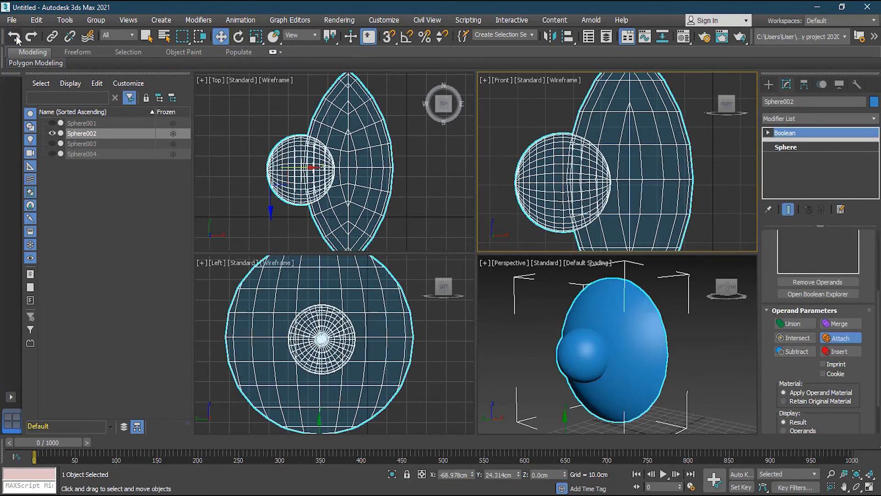
pyautogui.click(17, 40)
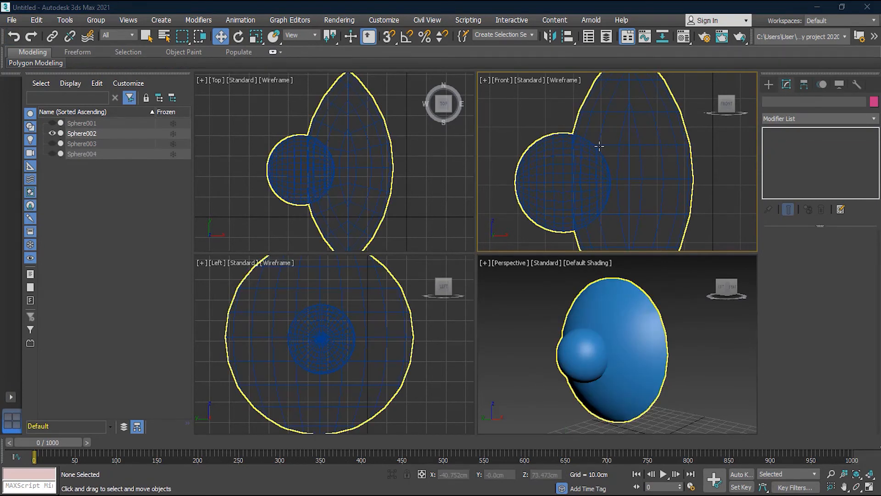
pyautogui.click(679, 337)
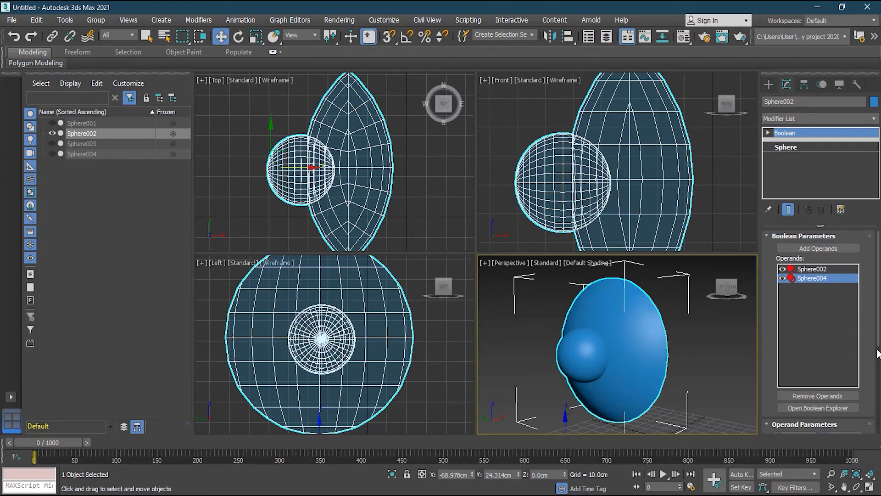
pyautogui.scroll(-5, 872, 416)
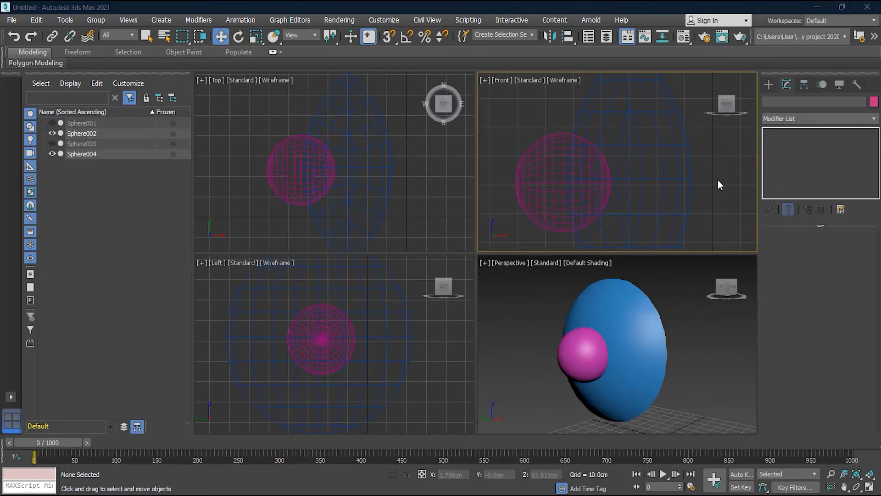
# - Select the lens and set its Boolean operation to Subtract
pyautogui.click(692, 177)
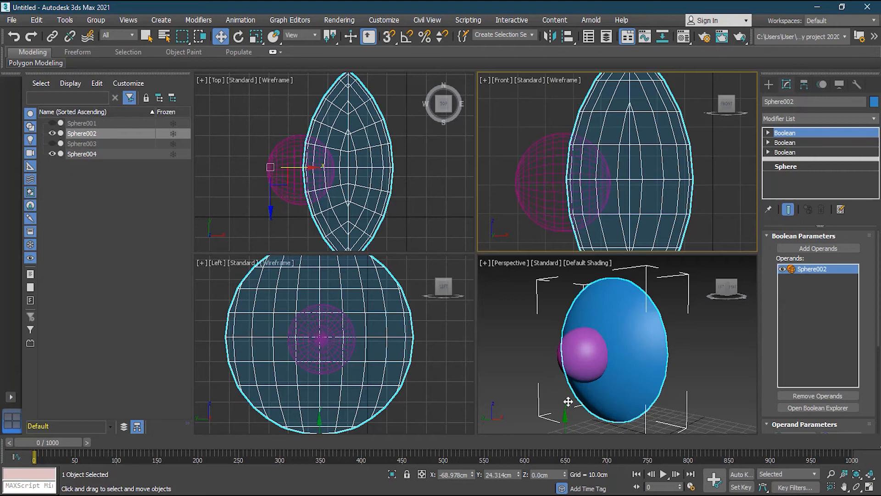
pyautogui.scroll(2, 308, 352)
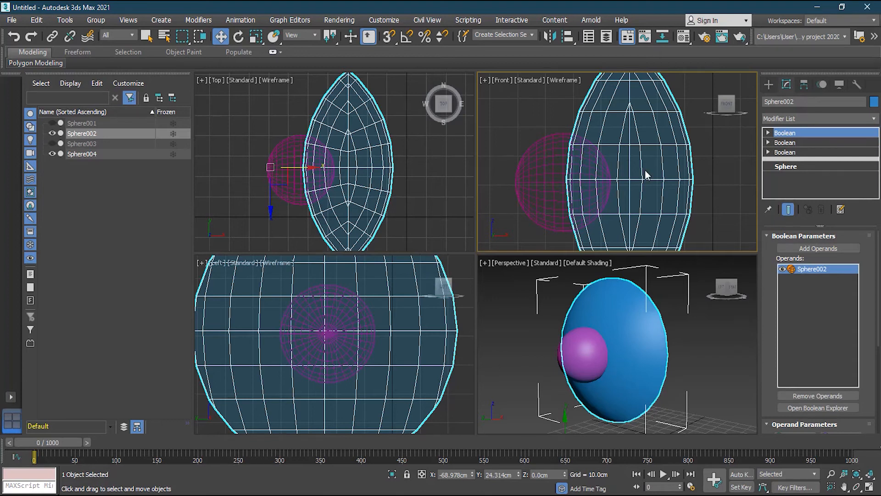
pyautogui.scroll(-3, 821, 344)
pyautogui.click(797, 341)
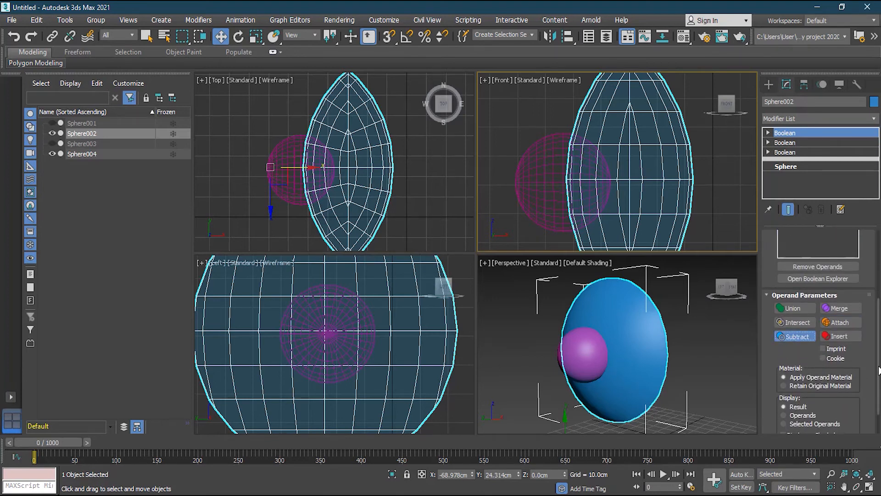
# - Add the small sphere as an operand of the lens's Boolean and examine the recess up close
pyautogui.scroll(1, 875, 331)
pyautogui.scroll(2, 875, 332)
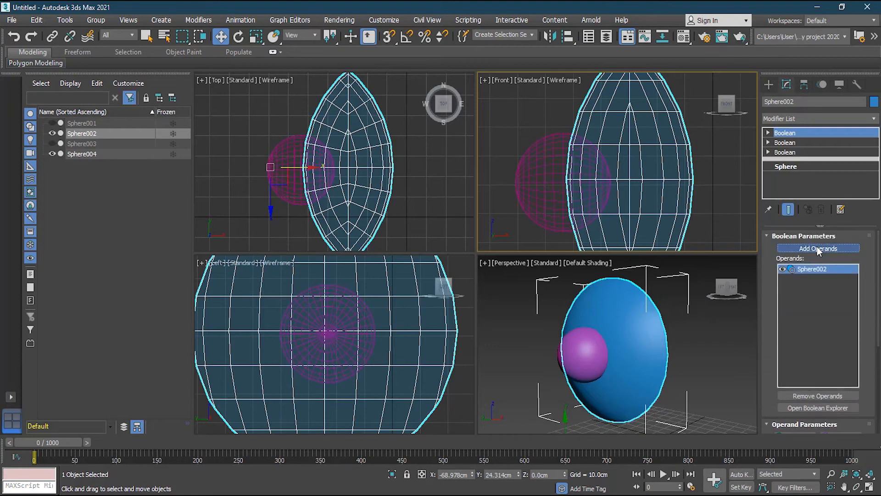
pyautogui.click(832, 274)
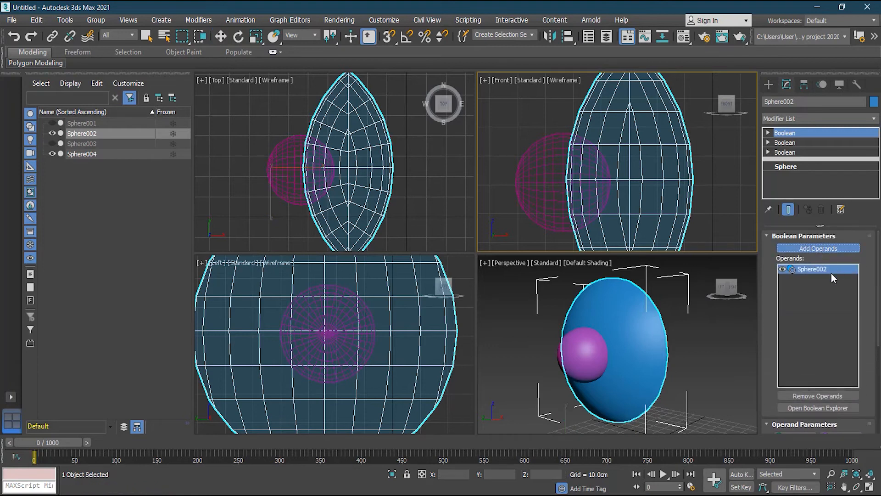
pyautogui.click(554, 207)
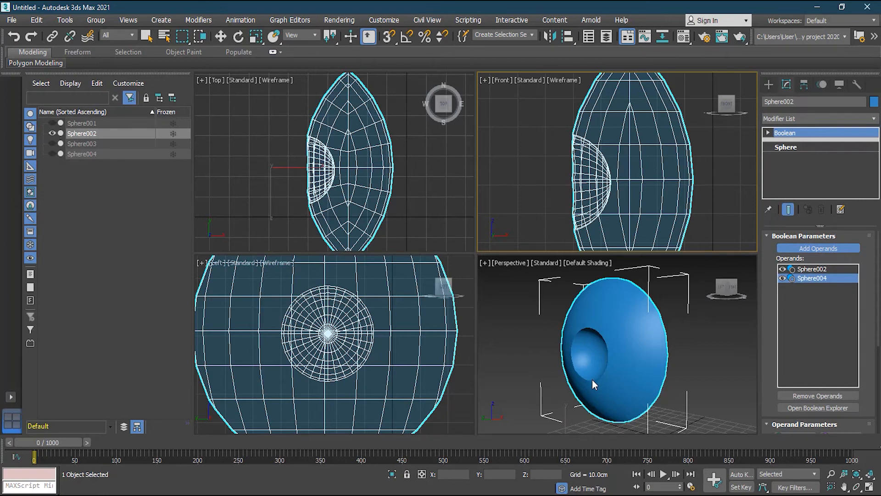
pyautogui.keyDown('alt'); pyautogui.moveTo(578, 386); pyautogui.dragTo(594, 379, button='middle'); pyautogui.keyUp('alt')
pyautogui.scroll(4, 593, 363)
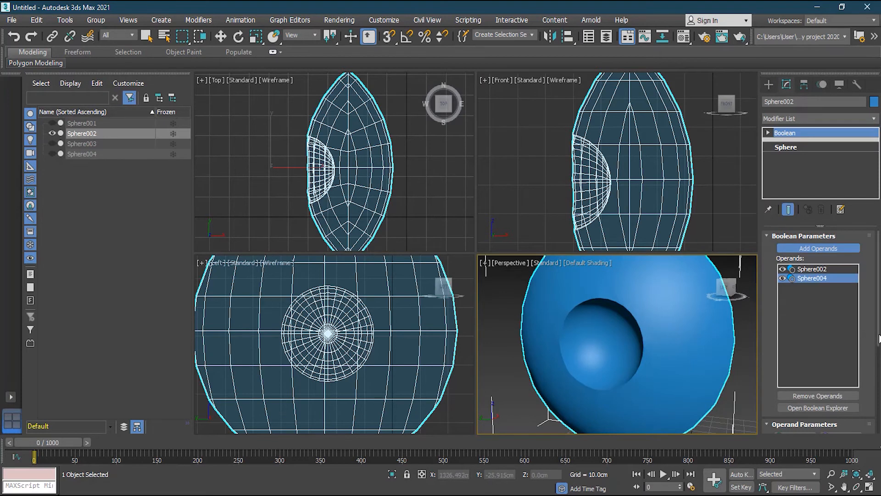
# - Enable Imprint for the sphere subtraction and display edged faces in the Perspective view
pyautogui.scroll(-3, 863, 344)
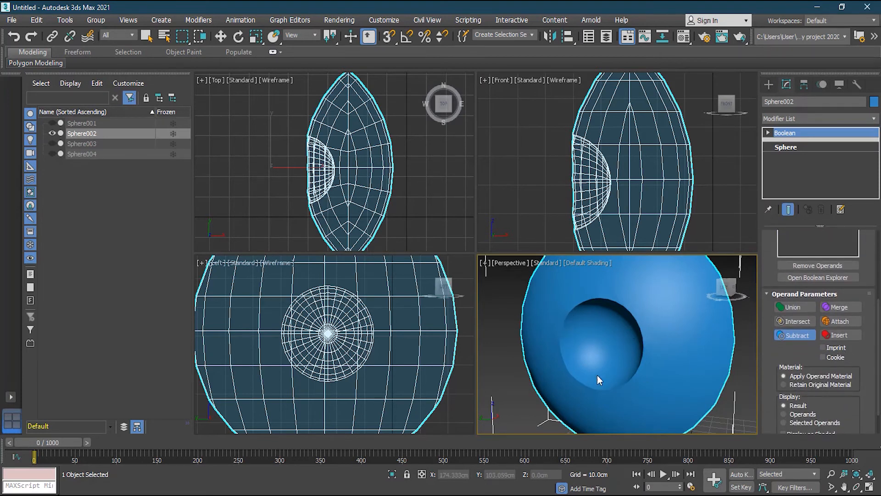
pyautogui.click(836, 348)
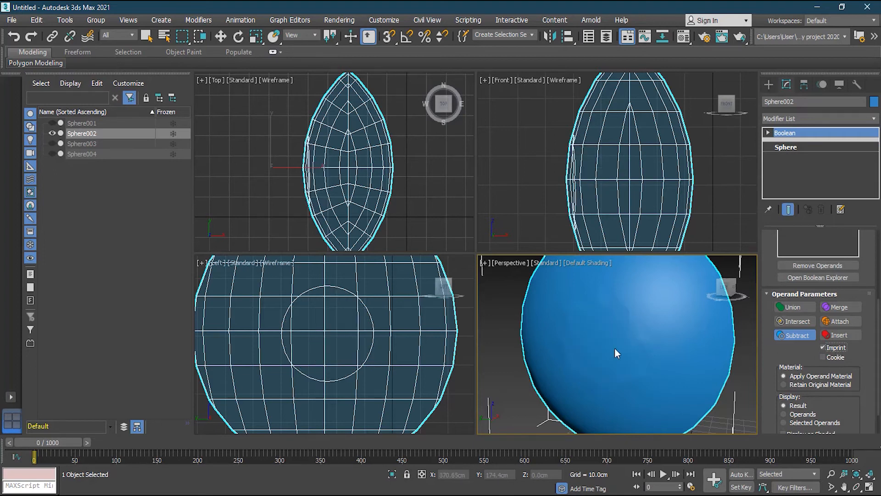
pyautogui.press('F4')
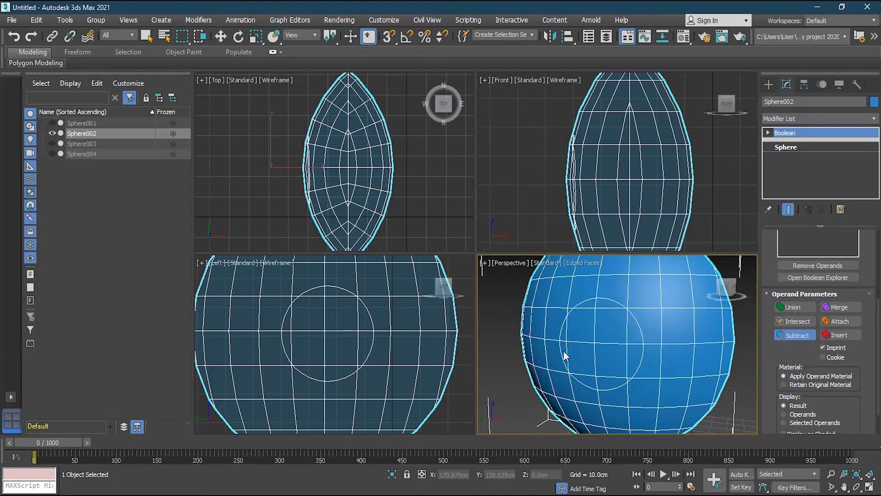
# - Try the Cookie option on the sphere subtraction and switch back to Imprint
pyautogui.click(830, 357)
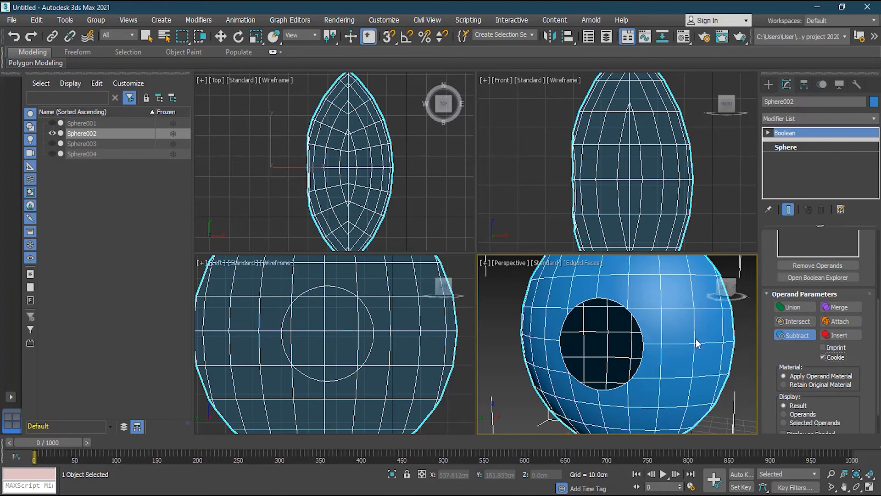
pyautogui.click(823, 348)
# - Activate the Move tool and convert the imprinted lens to an Editable Poly
pyautogui.press('w')
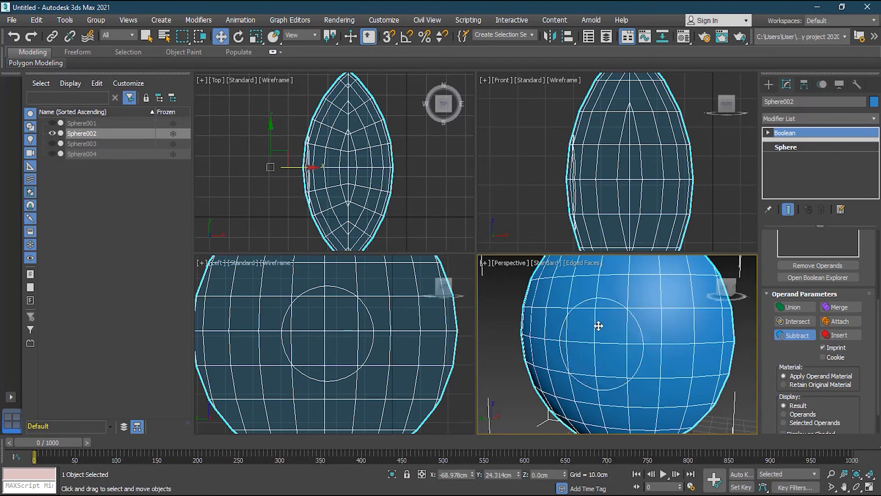
pyautogui.rightClick(595, 321)
pyautogui.moveTo(643, 440)
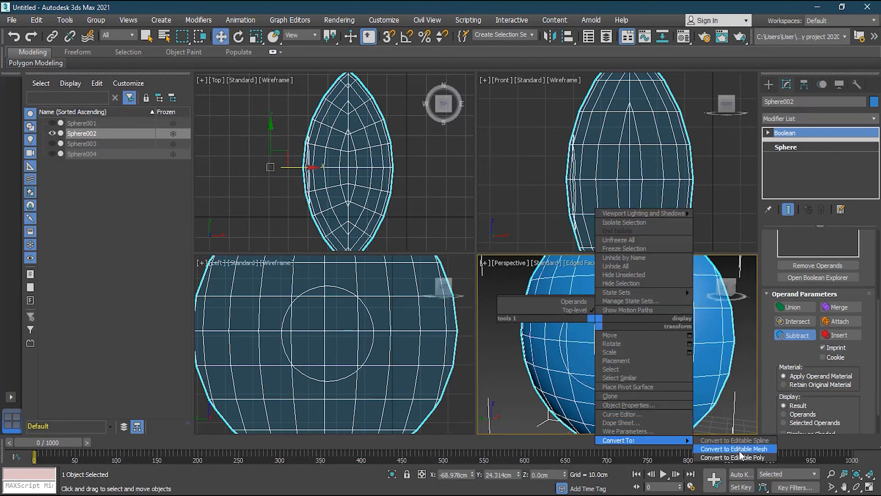
pyautogui.click(734, 457)
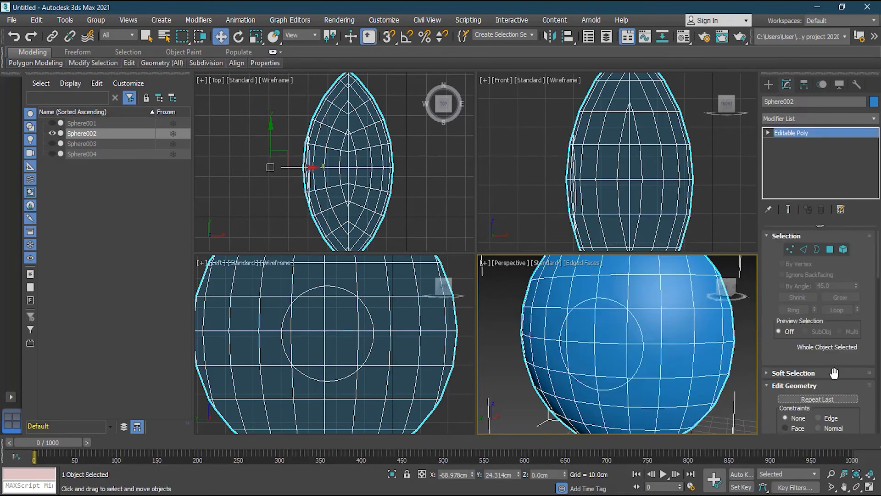
# - Select all the lens polygons that lie inside the imprinted circle
pyautogui.click(830, 249)
pyautogui.click(589, 368)
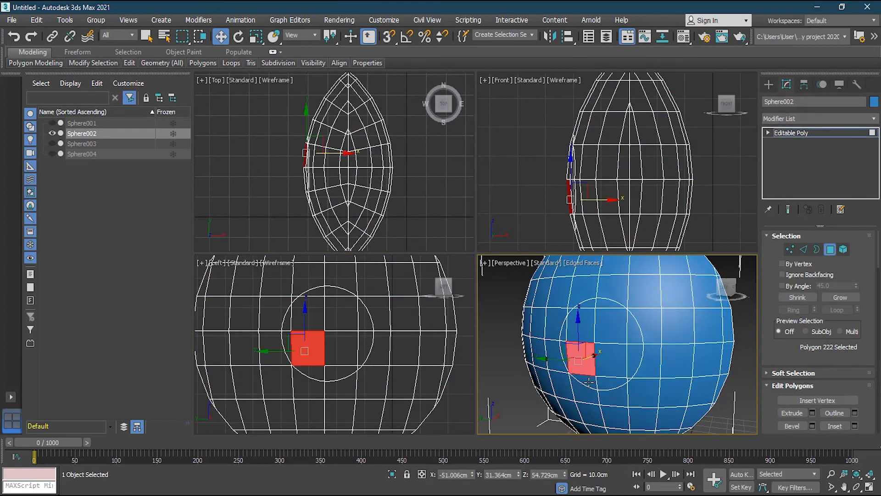
pyautogui.keyDown('ctrl'); pyautogui.click(591, 382); pyautogui.keyUp('ctrl')
pyautogui.keyDown('ctrl'); pyautogui.click(606, 384); pyautogui.keyUp('ctrl')
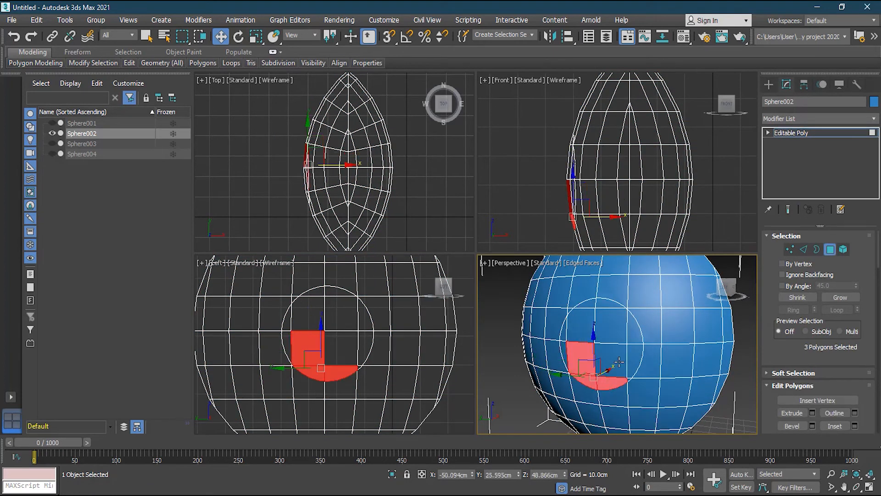
pyautogui.keyDown('ctrl'); pyautogui.click(619, 358); pyautogui.keyUp('ctrl')
pyautogui.keyDown('ctrl'); pyautogui.click(638, 352); pyautogui.keyUp('ctrl')
pyautogui.keyDown('ctrl'); pyautogui.click(635, 335); pyautogui.keyUp('ctrl')
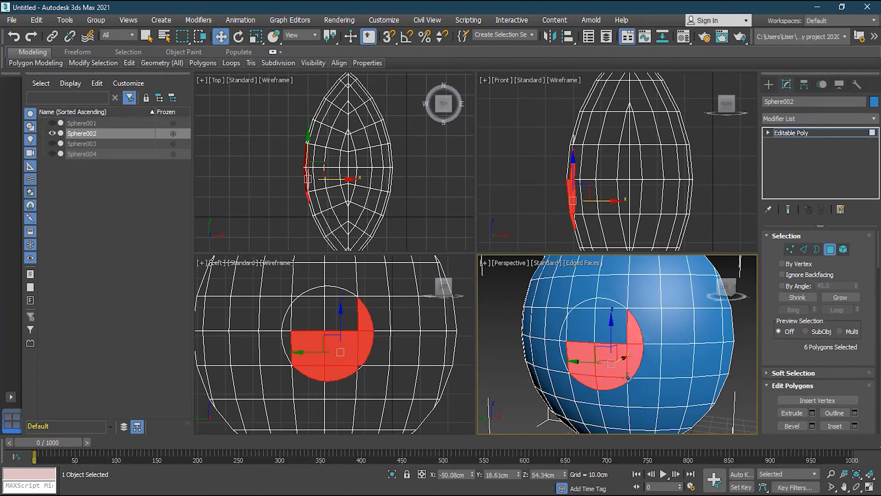
pyautogui.keyDown('ctrl'); pyautogui.click(630, 379); pyautogui.keyUp('ctrl')
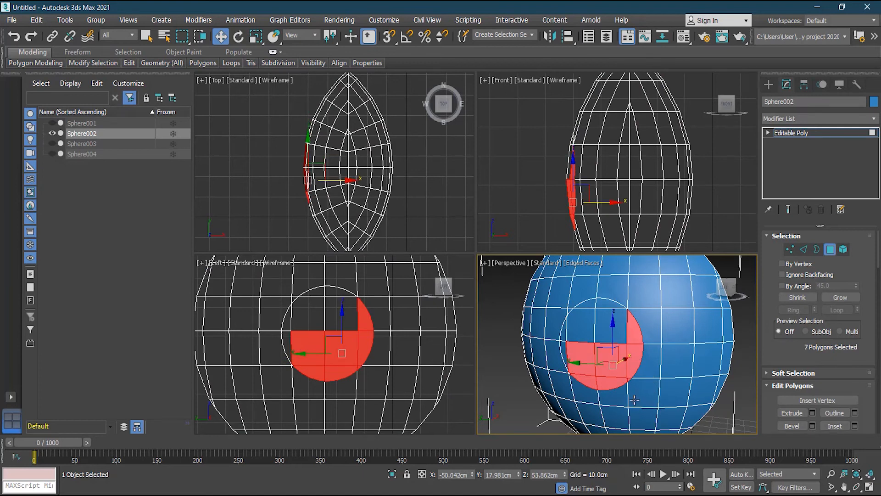
pyautogui.keyDown('ctrl'); pyautogui.click(607, 304); pyautogui.keyUp('ctrl')
pyautogui.keyDown('ctrl'); pyautogui.click(577, 330); pyautogui.keyUp('ctrl')
pyautogui.keyDown('ctrl'); pyautogui.click(563, 350); pyautogui.keyUp('ctrl')
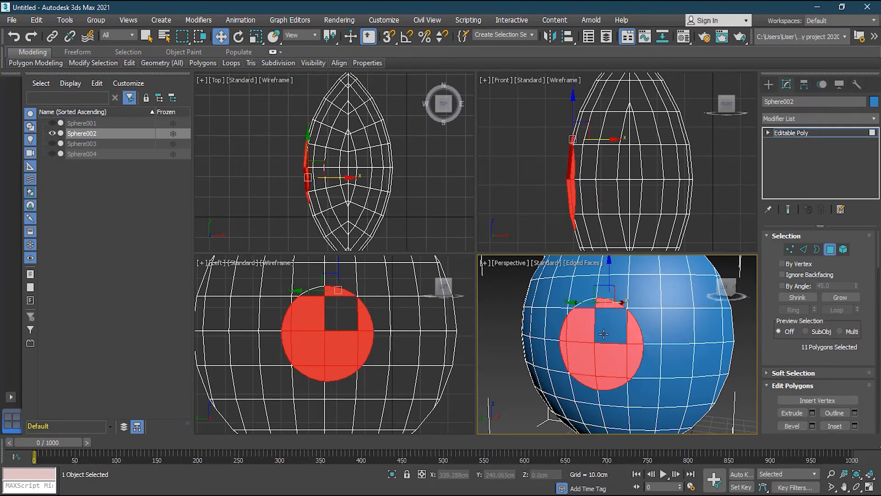
pyautogui.keyDown('ctrl'); pyautogui.click(605, 329); pyautogui.keyUp('ctrl')
pyautogui.keyDown('ctrl'); pyautogui.click(588, 304); pyautogui.keyUp('ctrl')
# - Extrude the selected circular polygons 33.576 cm outward as a group and exit polygon editing
pyautogui.click(813, 412)
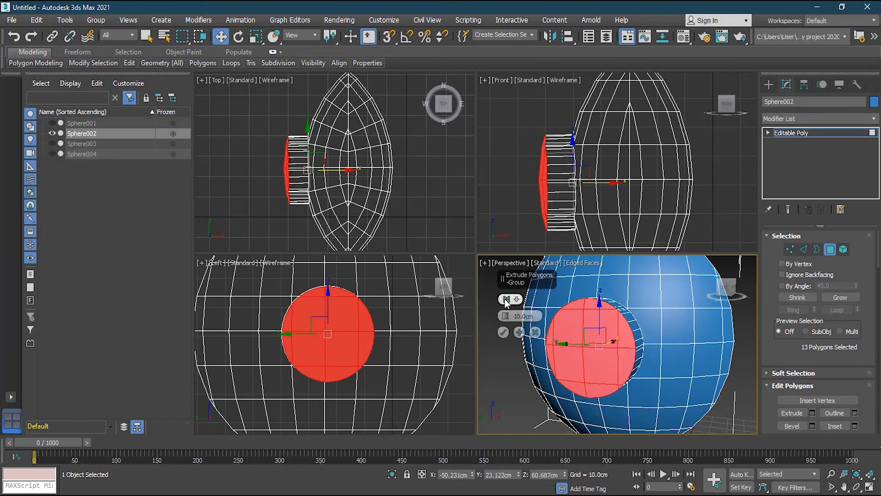
pyautogui.moveTo(506, 316); pyautogui.dragTo(511, 338)
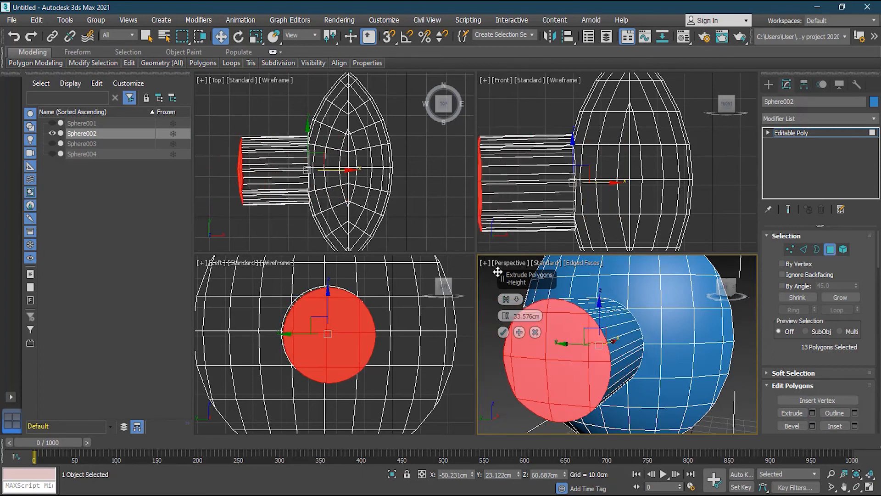
pyautogui.click(503, 332)
pyautogui.scroll(-5, 629, 352)
pyautogui.keyDown('alt'); pyautogui.moveTo(629, 352); pyautogui.dragTo(597, 349, button='middle'); pyautogui.keyUp('alt')
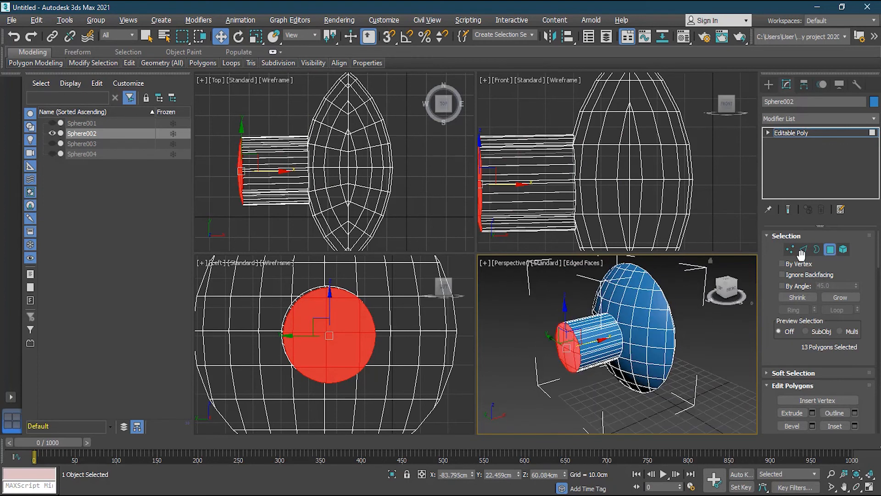
pyautogui.click(829, 250)
pyautogui.click(721, 350)
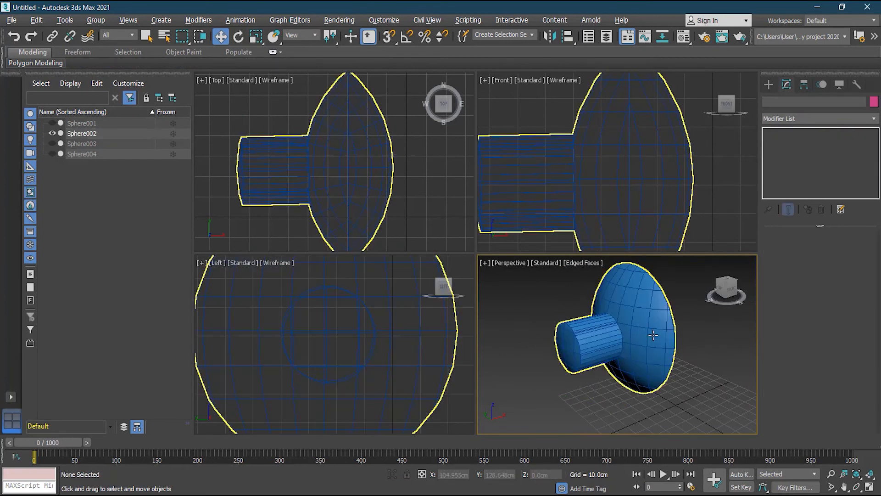
# - Apply a TurboSmooth modifier to the extruded lens and inspect the mesh around the cylindrical extrusion
pyautogui.click(656, 336)
pyautogui.click(874, 119)
pyautogui.moveTo(877, 137); pyautogui.dragTo(878, 343)
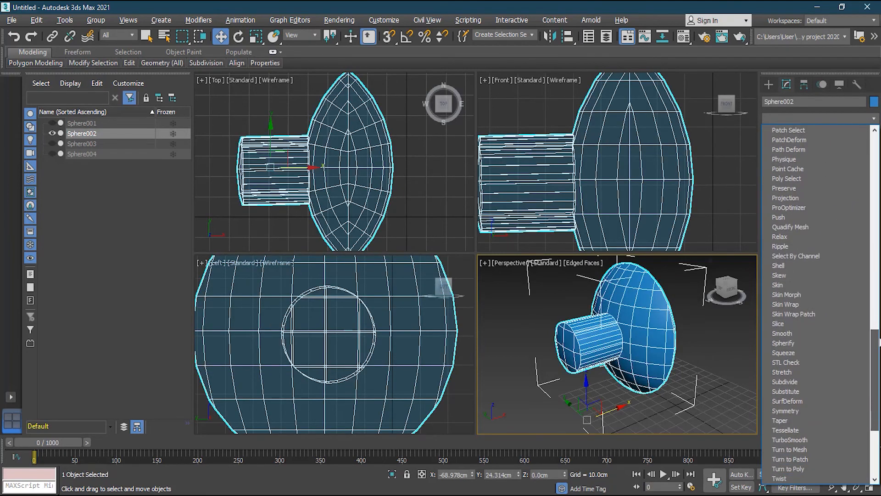
pyautogui.click(820, 439)
pyautogui.scroll(3, 626, 350)
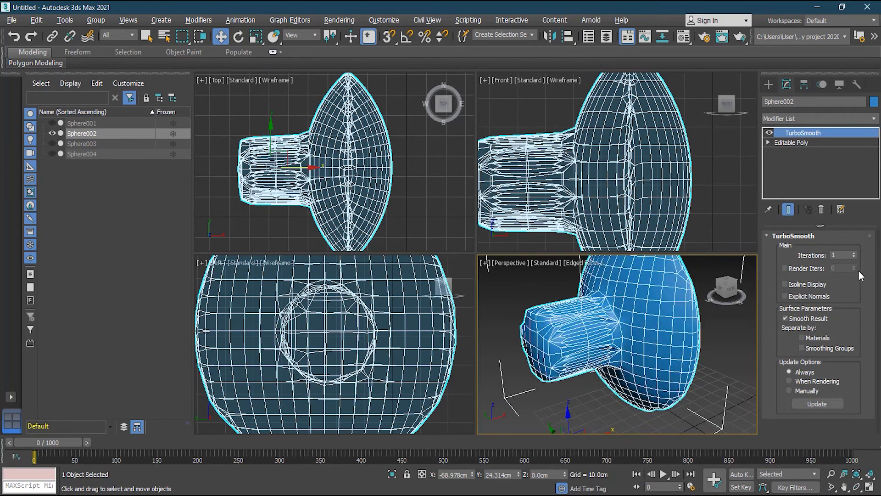
pyautogui.click(611, 392)
pyautogui.keyDown('alt'); pyautogui.moveTo(532, 355); pyautogui.dragTo(480, 303, button='middle'); pyautogui.keyUp('alt')
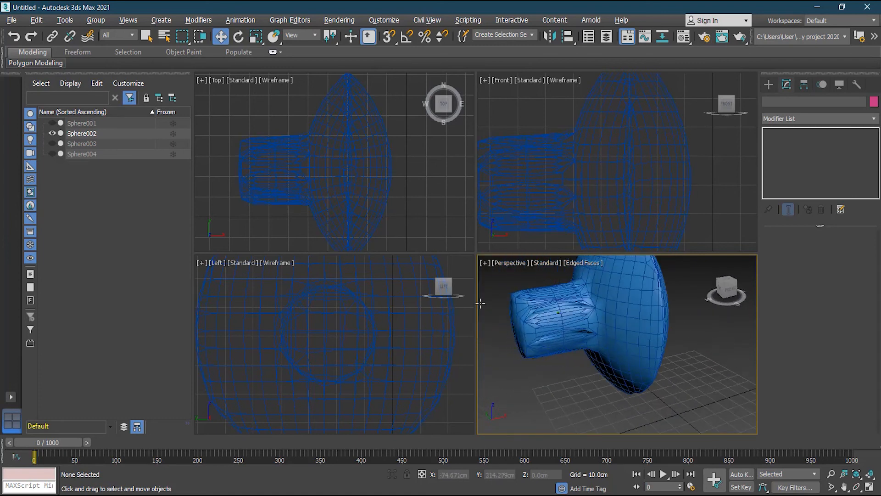
pyautogui.scroll(3, 601, 364)
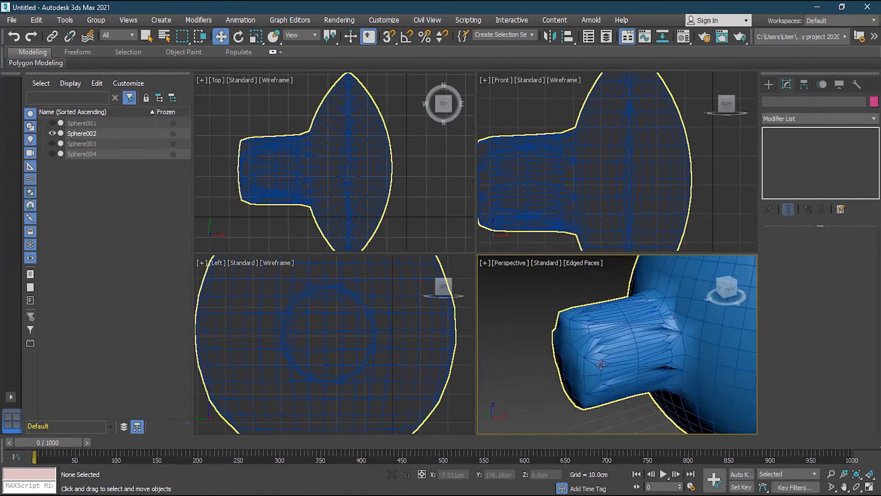
# - Remove the TurboSmooth modifier and select the ring of lengthwise edges around the cylindrical extrusion
pyautogui.click(636, 358)
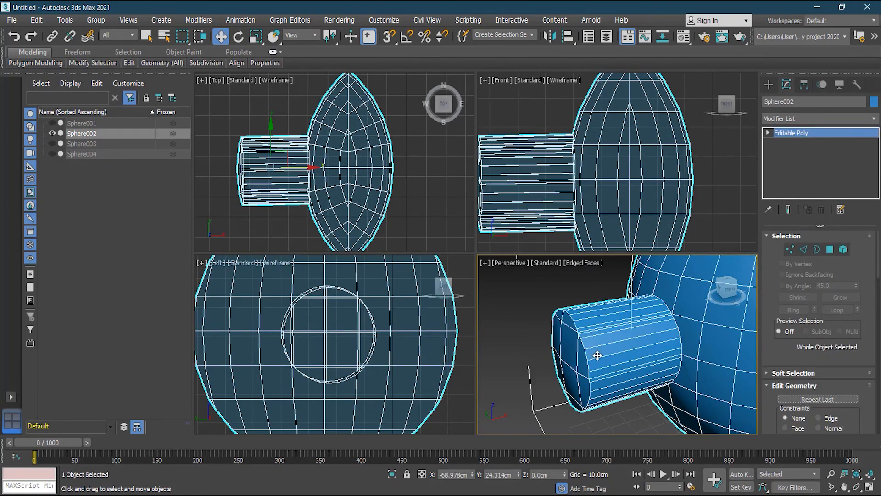
pyautogui.moveTo(592, 354)
pyautogui.keyDown('alt'); pyautogui.mouseDown(button='middle')
pyautogui.moveTo(657, 335)
pyautogui.moveTo(601, 355)
pyautogui.mouseUp(button='middle'); pyautogui.keyUp('alt')
pyautogui.click(804, 250)
pyautogui.keyDown('alt'); pyautogui.moveTo(608, 312); pyautogui.dragTo(631, 293, button='middle'); pyautogui.keyUp('alt')
pyautogui.moveTo(640, 403); pyautogui.dragTo(640, 424)
pyautogui.keyDown('alt'); pyautogui.moveTo(588, 348); pyautogui.dragTo(643, 374, button='middle'); pyautogui.keyUp('alt')
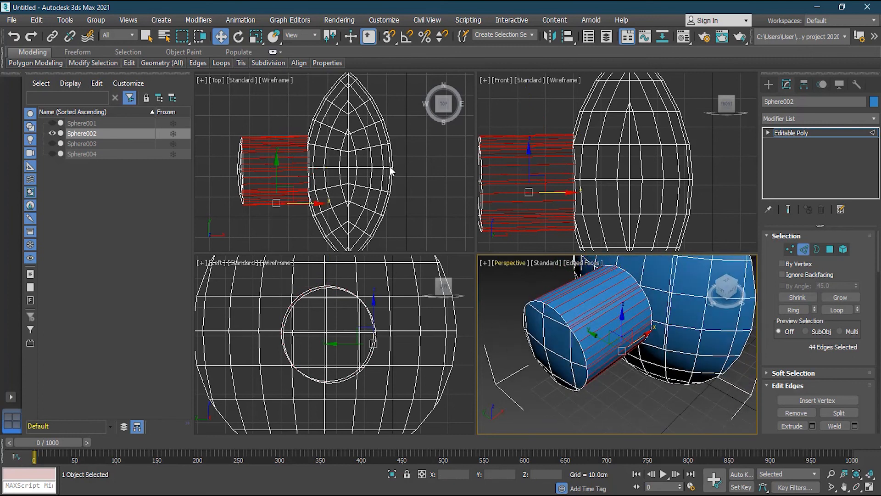
# - Connect the selected cylinder edges with 2 segments and a pinch of 97, placing support loops near both ends
pyautogui.moveTo(879, 251); pyautogui.dragTo(879, 277)
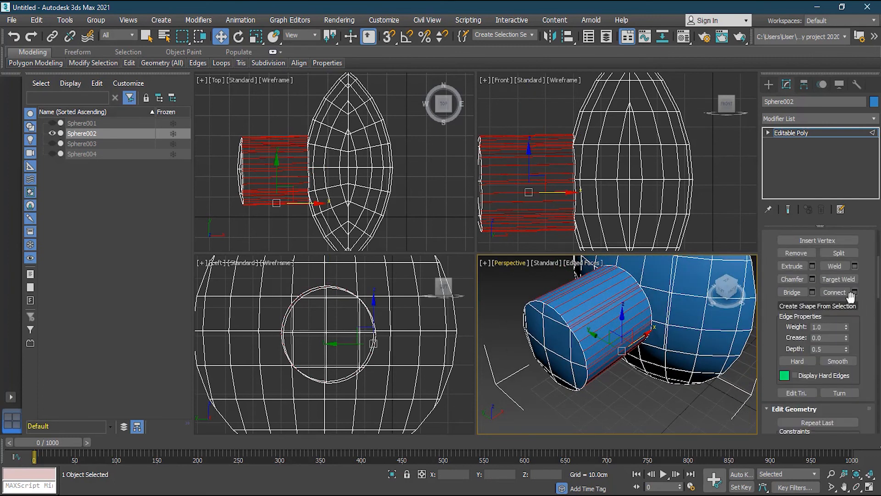
pyautogui.click(857, 292)
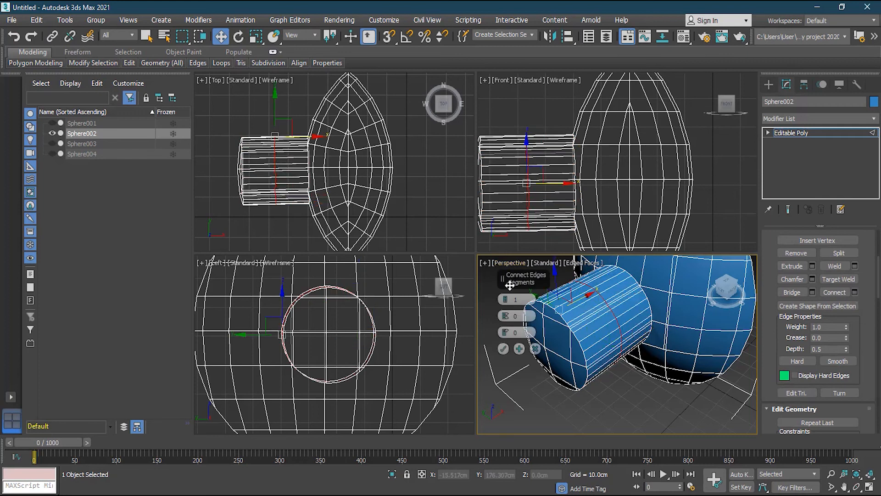
pyautogui.moveTo(519, 274); pyautogui.dragTo(499, 299)
pyautogui.click(488, 323)
pyautogui.moveTo(486, 341); pyautogui.dragTo(485, 119)
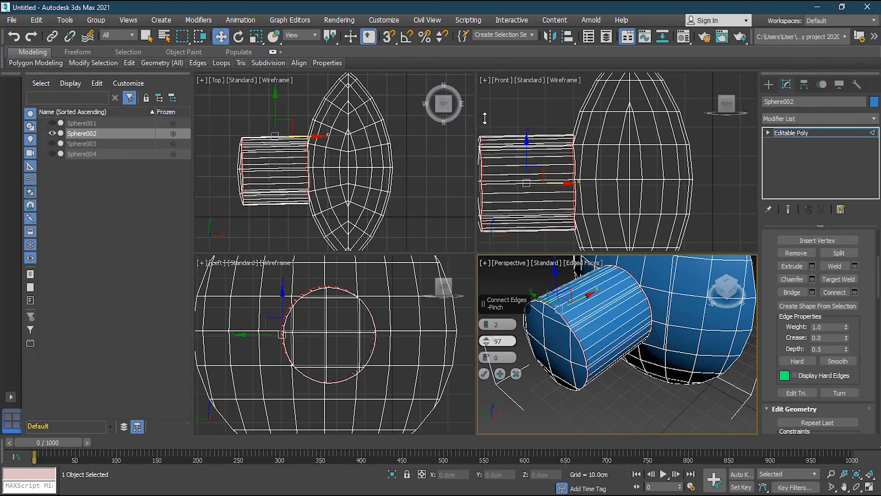
pyautogui.click(484, 374)
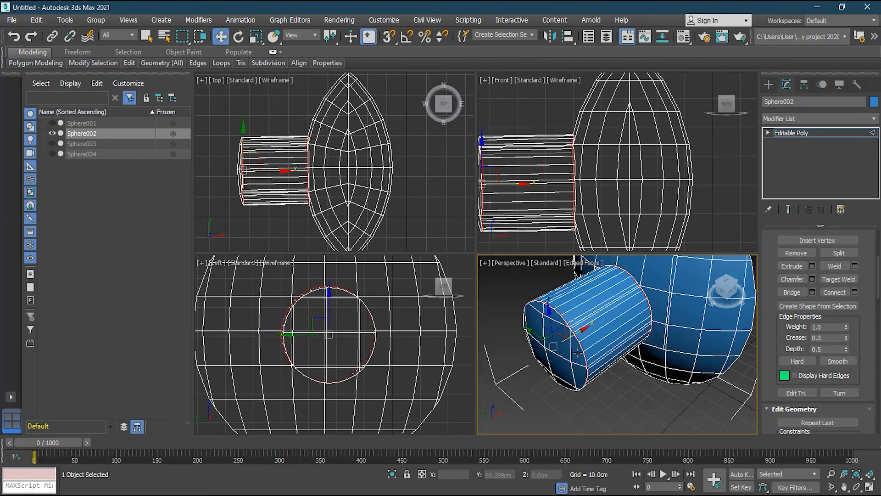
# - Exit edge editing and apply a TurboSmooth modifier to the whole lens object
pyautogui.scroll(5, 811, 252)
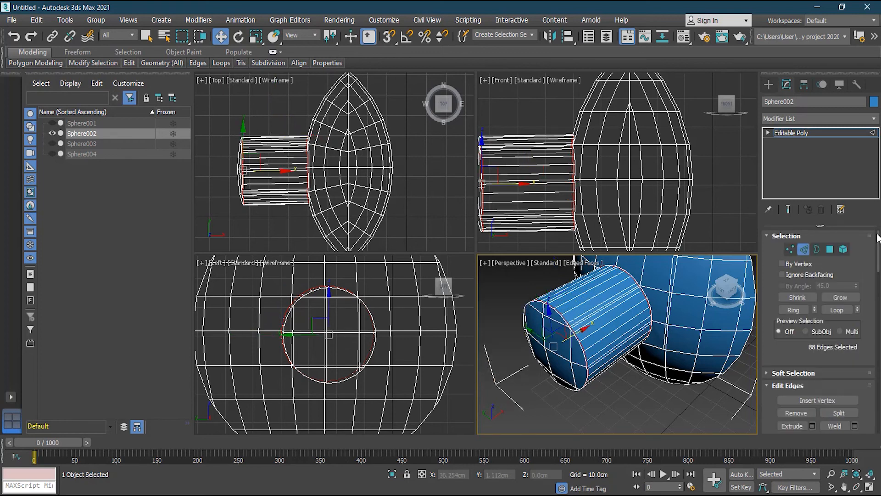
pyautogui.click(810, 250)
pyautogui.click(673, 384)
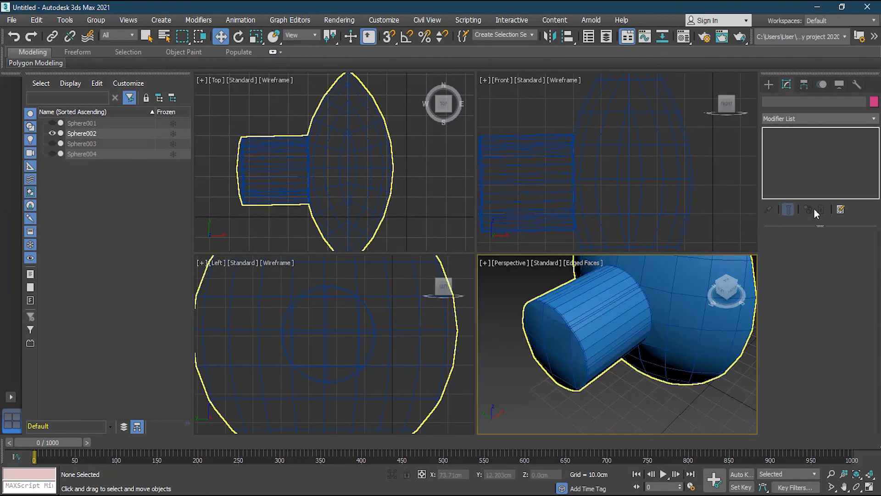
pyautogui.click(874, 119)
pyautogui.click(874, 120)
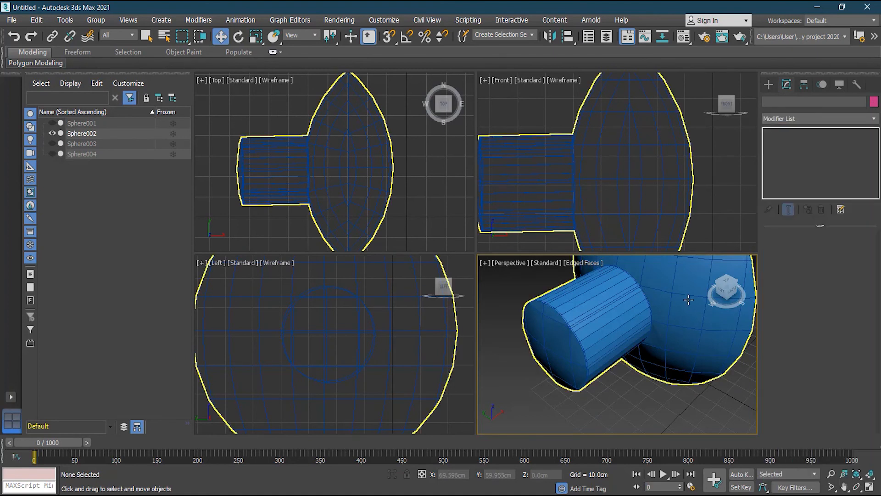
pyautogui.click(688, 300)
pyautogui.click(873, 119)
pyautogui.scroll(-15, 817, 298)
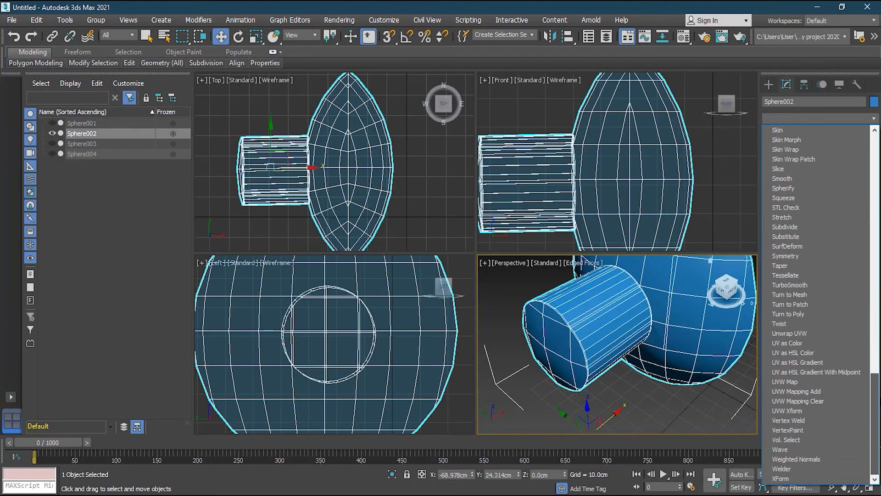
pyautogui.click(825, 285)
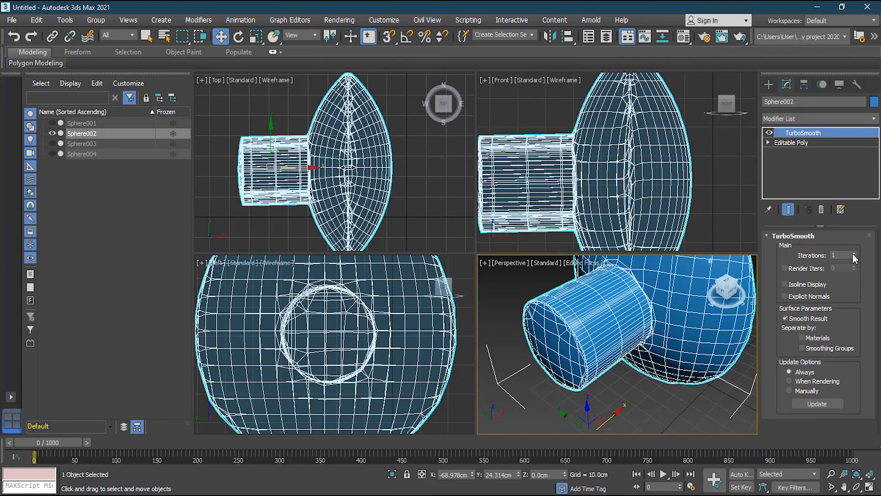
# - Turn off the edged-faces display in the Perspective view and increase the lens's TurboSmooth iterations
pyautogui.click(629, 393)
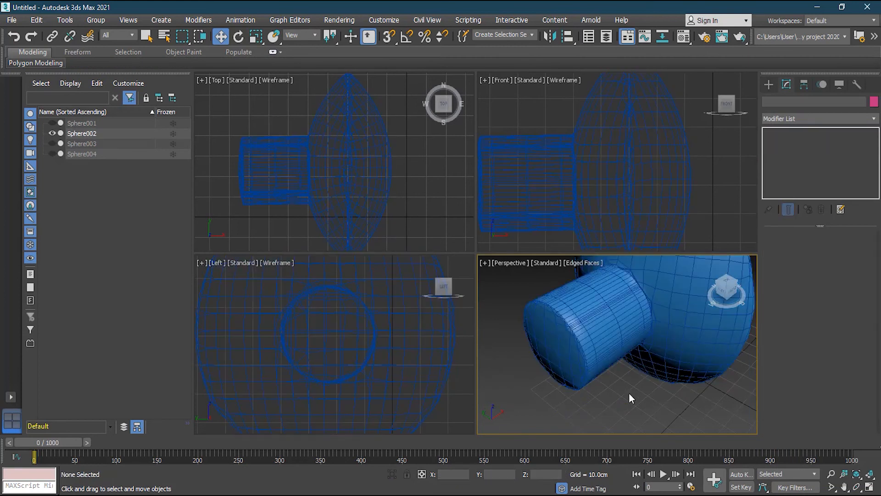
pyautogui.press('F4')
pyautogui.click(620, 349)
pyautogui.click(629, 415)
# - Examine the smoothed lens and its cylindrical extrusion from the front, side and back in the Perspective view
pyautogui.keyDown('alt'); pyautogui.moveTo(628, 415); pyautogui.dragTo(651, 388, button='middle'); pyautogui.keyUp('alt')
pyautogui.scroll(-3, 650, 388)
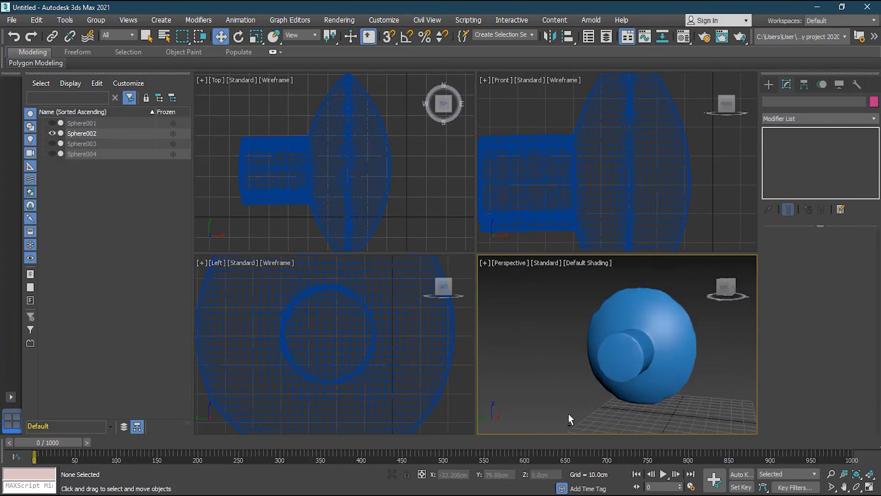
pyautogui.keyDown('alt'); pyautogui.moveTo(565, 409); pyautogui.dragTo(487, 386, button='middle'); pyautogui.keyUp('alt')
pyautogui.scroll(-2, 551, 395)
pyautogui.moveTo(662, 396)
pyautogui.keyDown('alt'); pyautogui.mouseDown(button='middle')
pyautogui.moveTo(521, 399)
pyautogui.moveTo(522, 384)
pyautogui.moveTo(671, 404)
pyautogui.mouseUp(button='middle'); pyautogui.keyUp('alt')
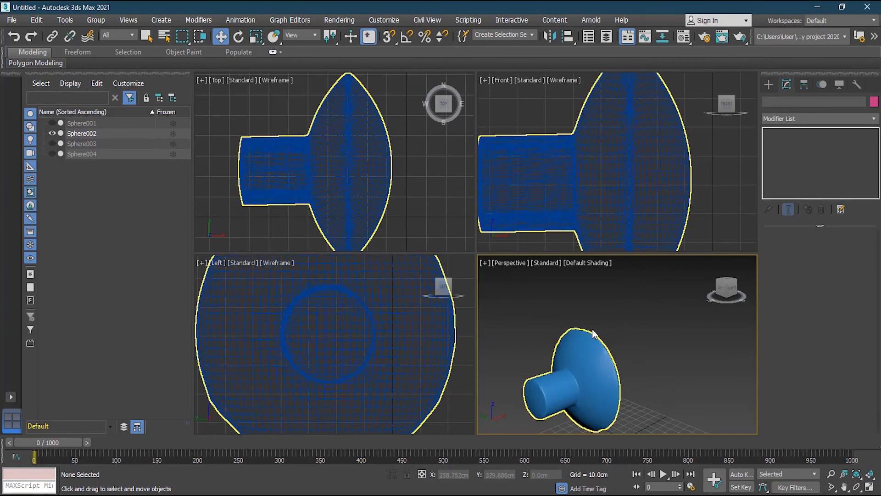
pyautogui.keyDown('alt'); pyautogui.moveTo(624, 404); pyautogui.dragTo(652, 367, button='middle'); pyautogui.keyUp('alt')
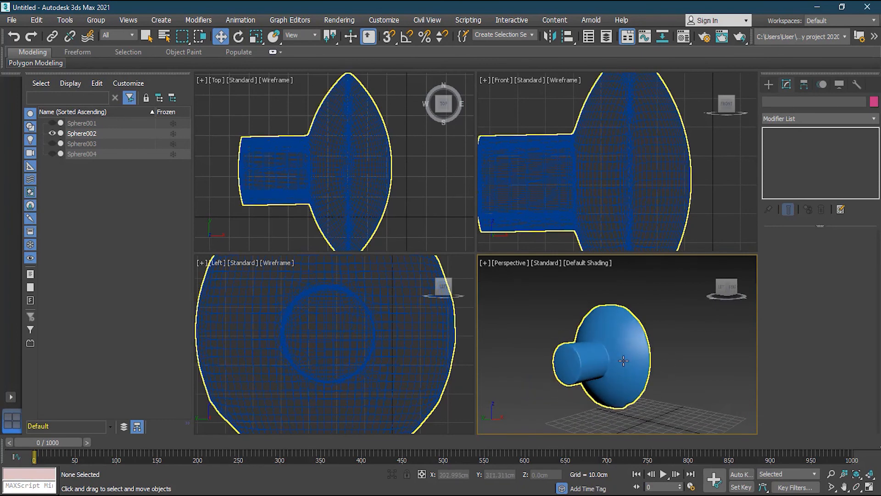
pyautogui.keyDown('alt'); pyautogui.moveTo(659, 372); pyautogui.dragTo(626, 323, button='middle'); pyautogui.keyUp('alt')
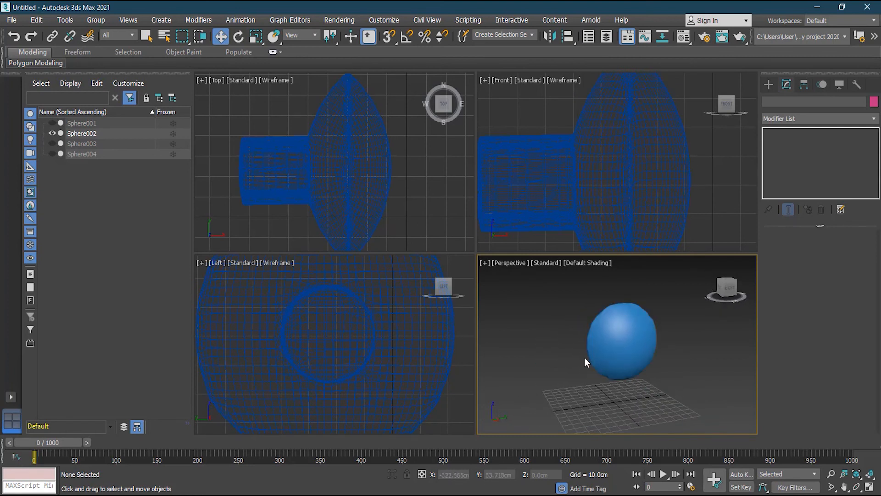
pyautogui.keyDown('alt'); pyautogui.moveTo(568, 376); pyautogui.dragTo(668, 329, button='middle'); pyautogui.keyUp('alt')
pyautogui.keyDown('alt'); pyautogui.moveTo(597, 365); pyautogui.dragTo(713, 388, button='middle'); pyautogui.keyUp('alt')
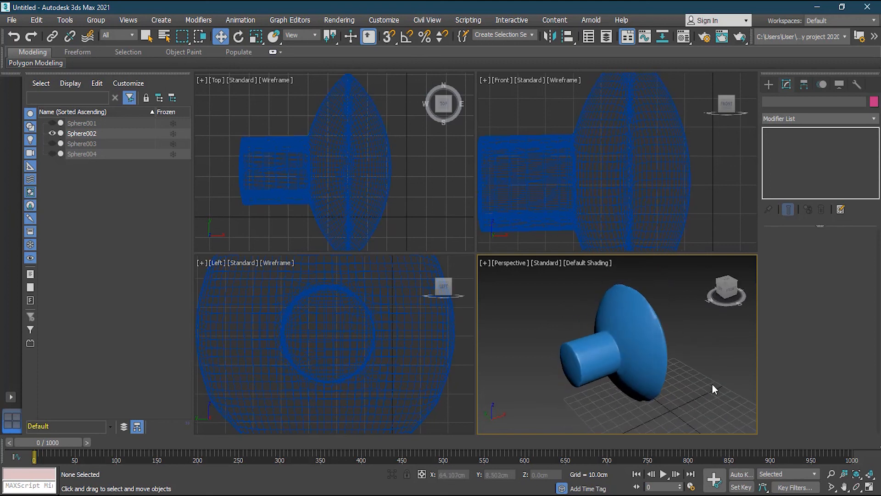